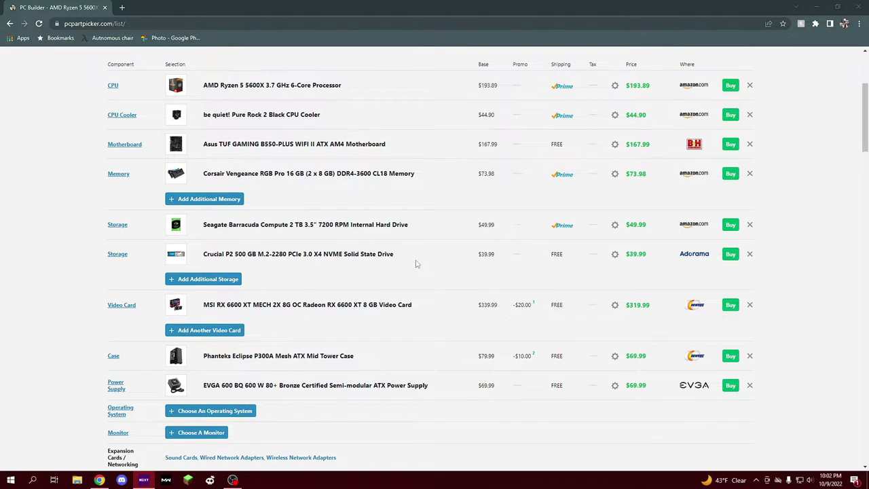
scroll(320, 171, up, 3)
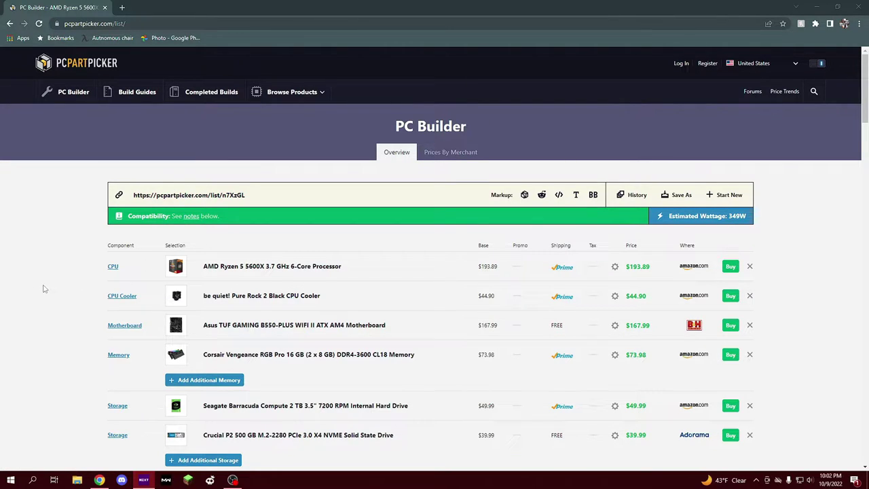
scroll(42, 288, down, 1)
scroll(43, 288, up, 1)
scroll(211, 360, down, 2)
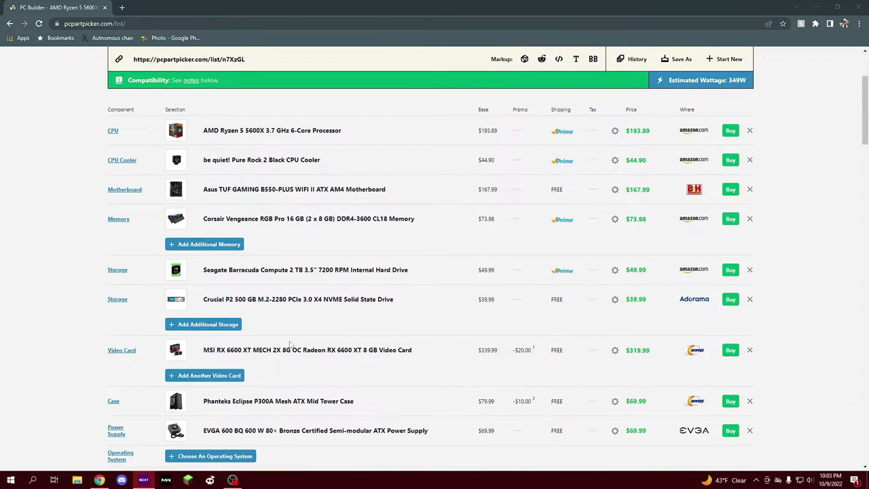
scroll(297, 356, up, 2)
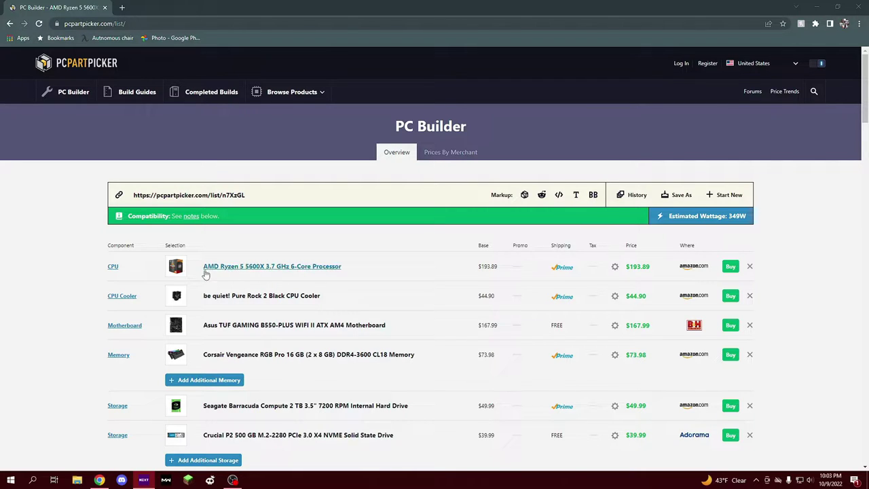
click(113, 266)
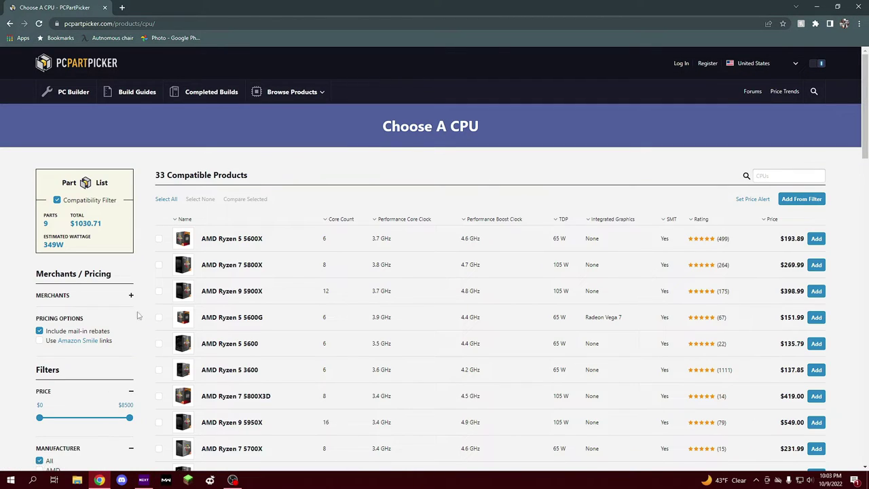
scroll(122, 326, down, 2)
click(40, 334)
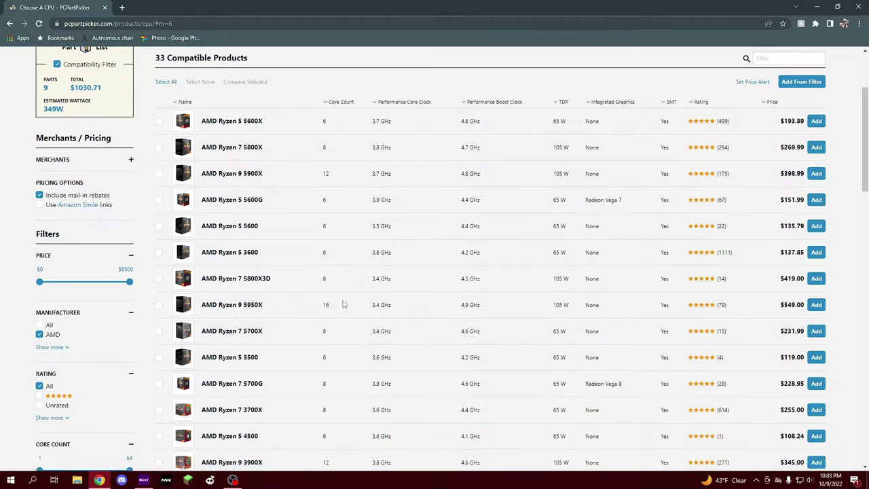
scroll(347, 305, up, 1)
scroll(347, 306, up, 1)
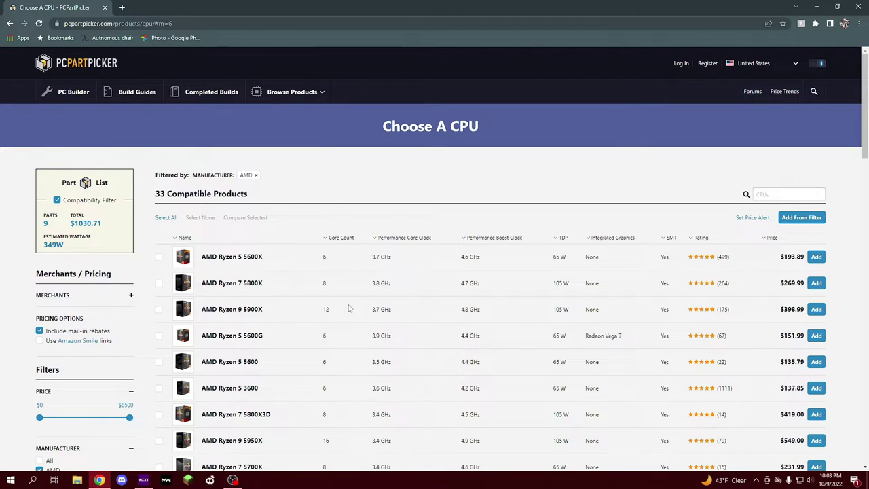
scroll(348, 307, down, 2)
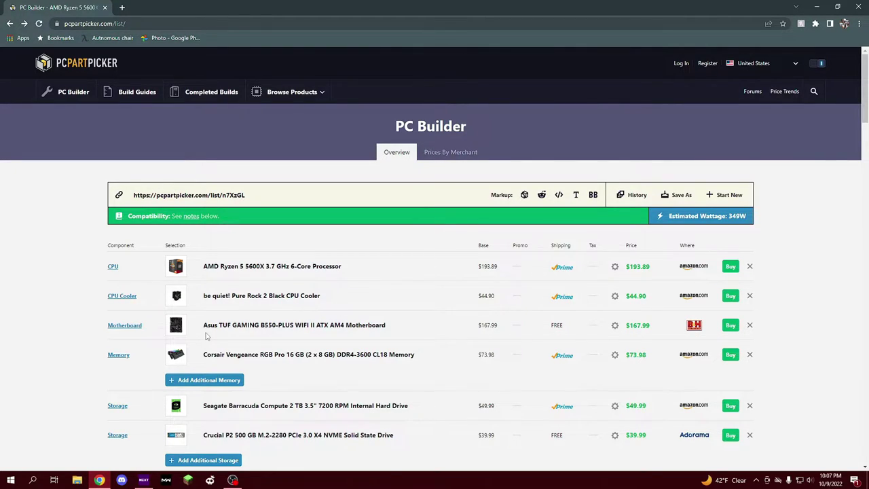
Browse the compatible motherboards and clear the highlight on the Gigabyte B550M DS3H name.
click(132, 327)
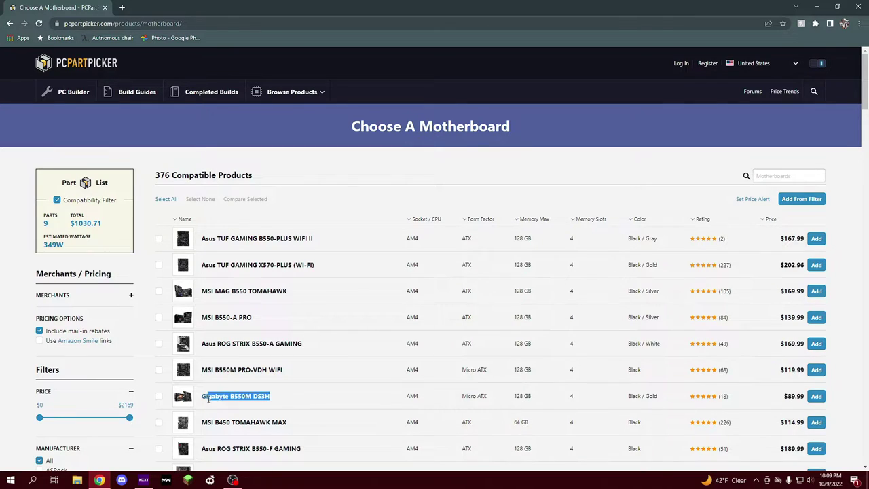
click(295, 400)
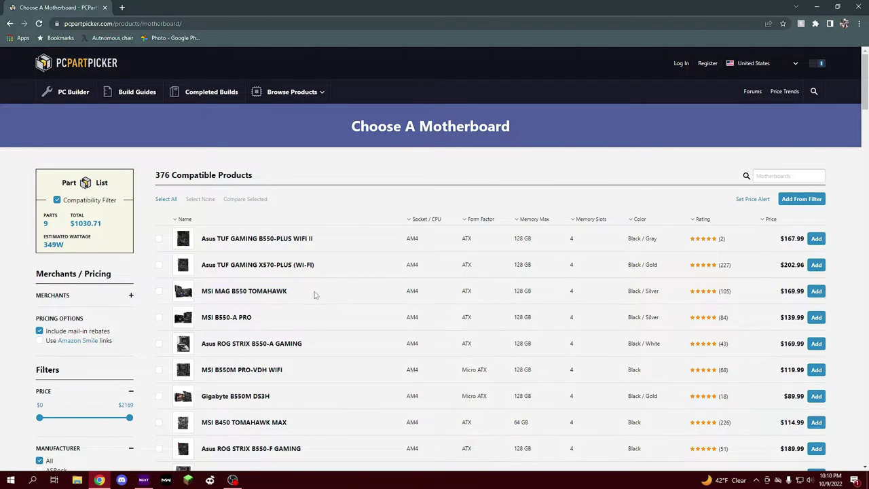
click(203, 292)
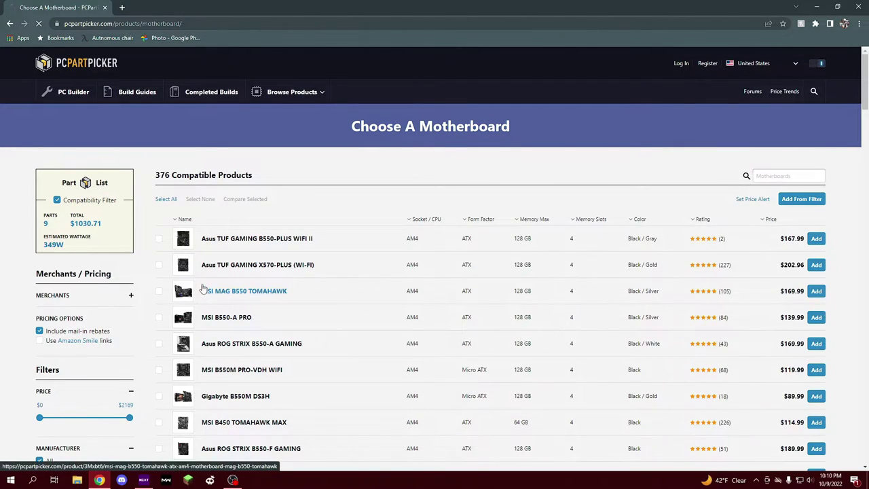
click(153, 266)
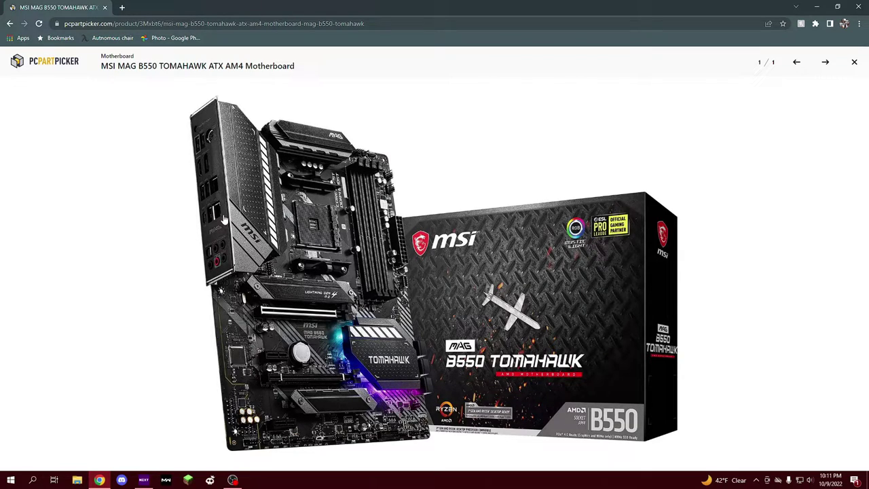
click(854, 62)
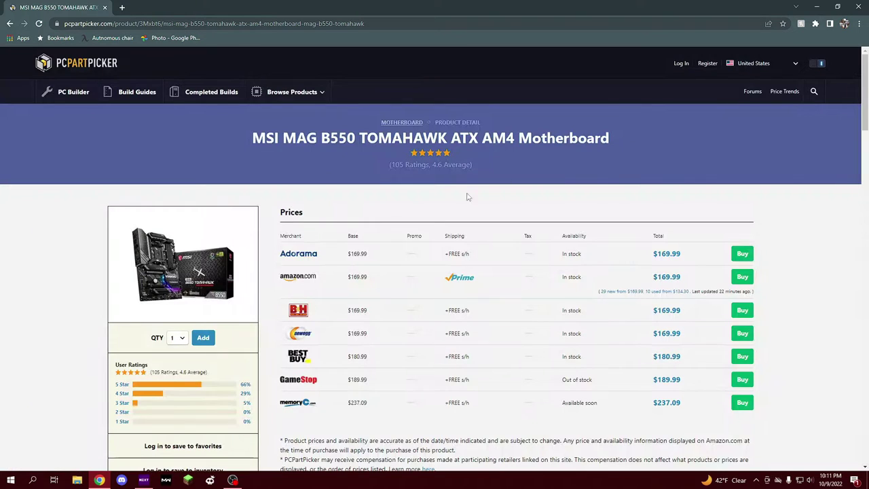
key(alt+Left)
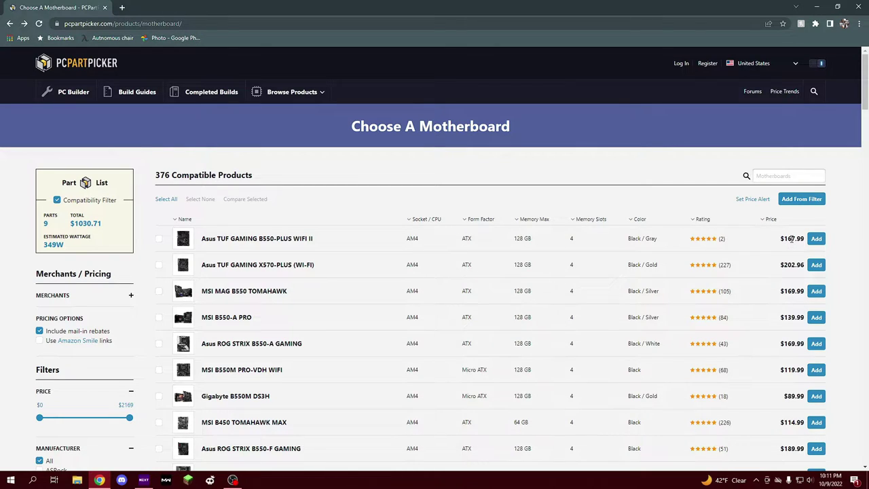
Open the Asus TUF GAMING B550-PLUS WIFI II page and view its rear I/O and box-contents photos.
click(306, 246)
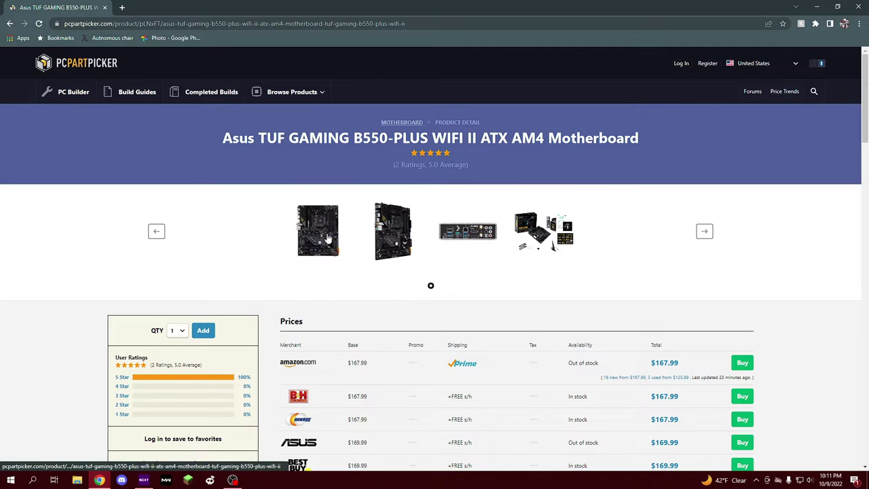
click(476, 231)
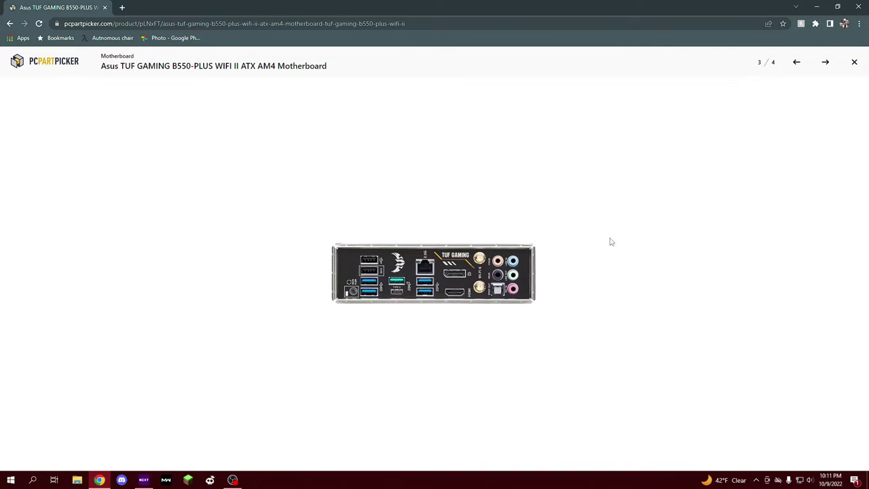
click(825, 62)
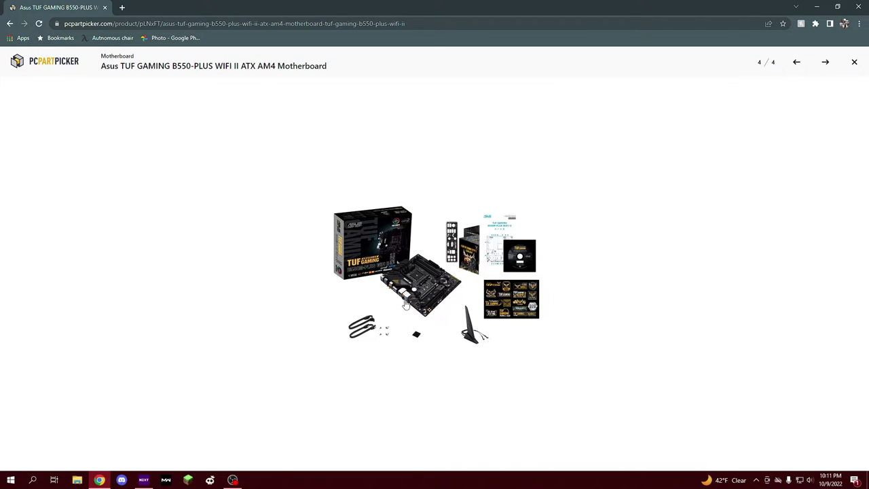
click(855, 66)
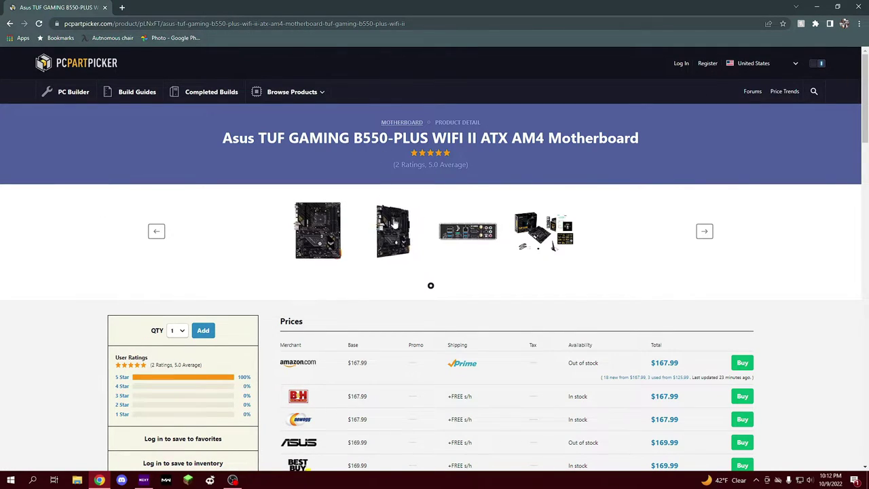
Enlarge the Asus TUF board's rear I/O panel photo again.
click(475, 234)
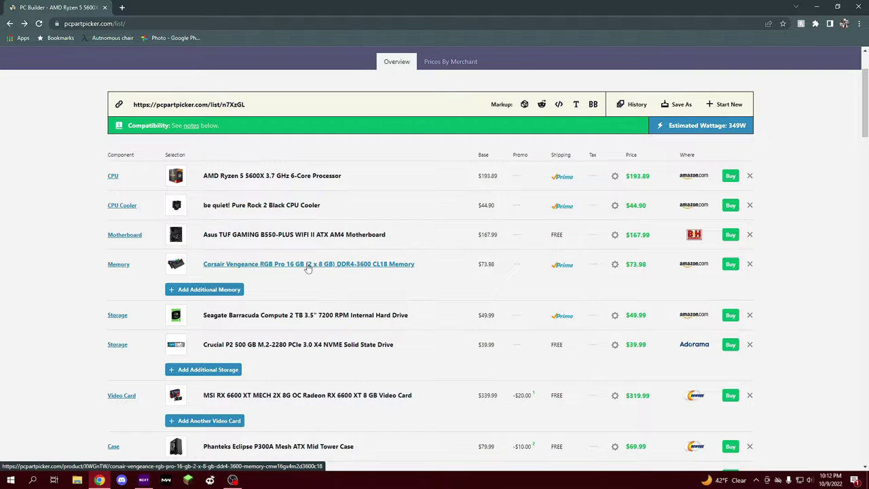
Open the compatible memory list and scroll through the 5030 kits comparing prices.
click(118, 266)
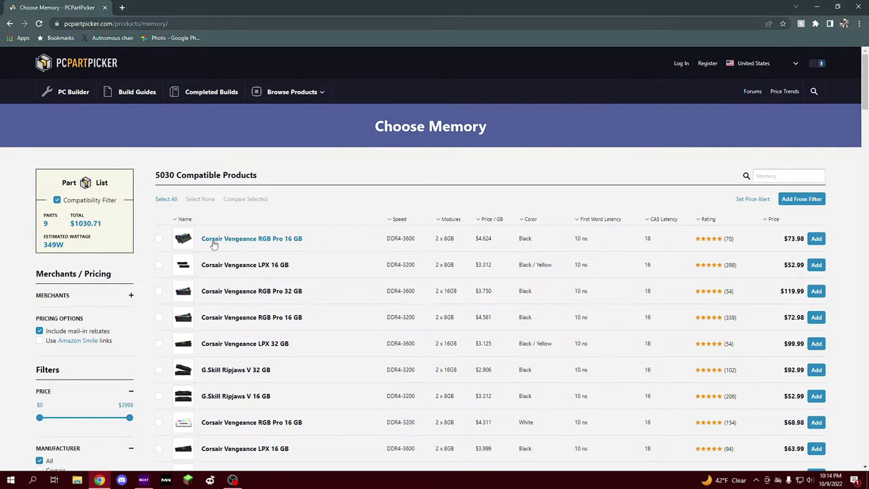
mouse_move(190, 243)
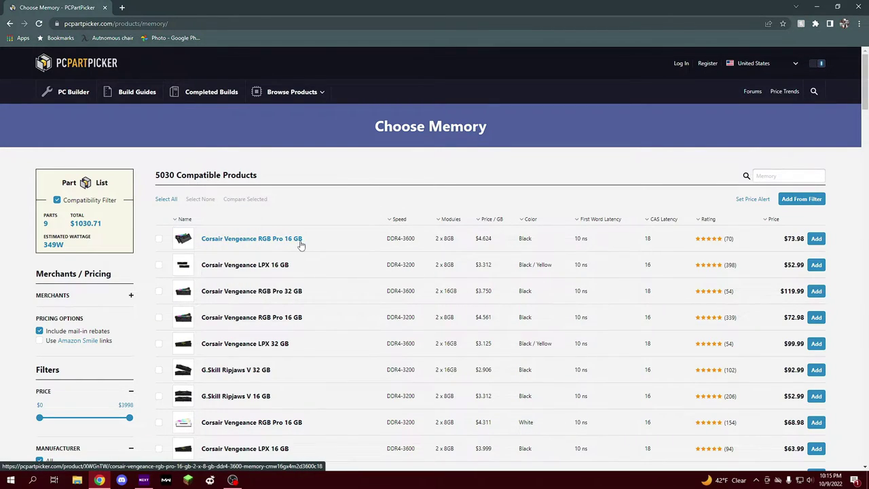
scroll(302, 246, down, 3)
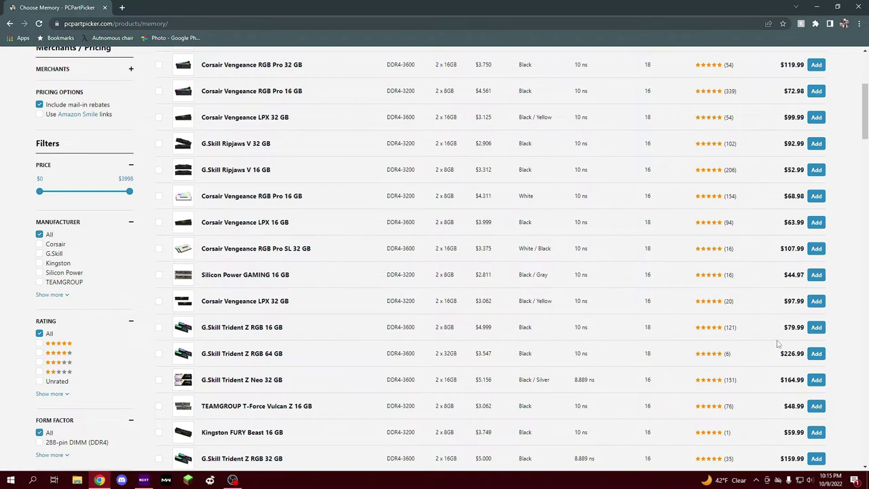
scroll(795, 339, up, 1)
scroll(795, 339, up, 3)
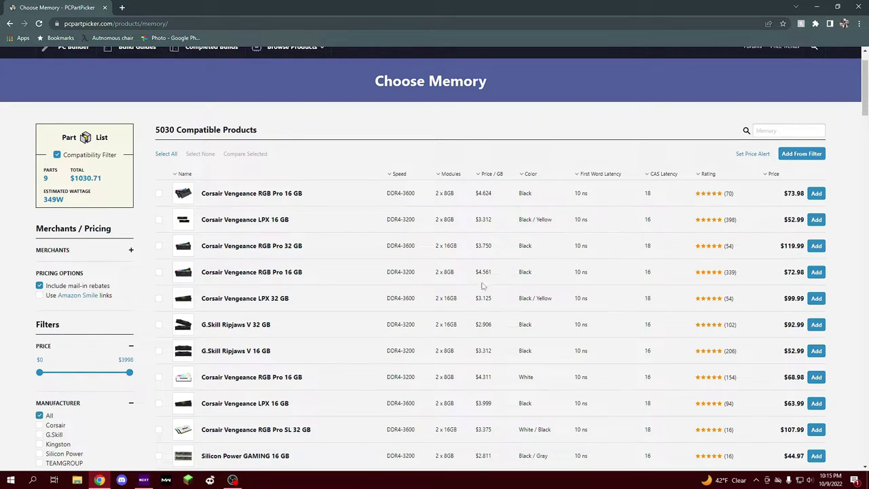
scroll(481, 286, down, 2)
scroll(483, 278, down, 2)
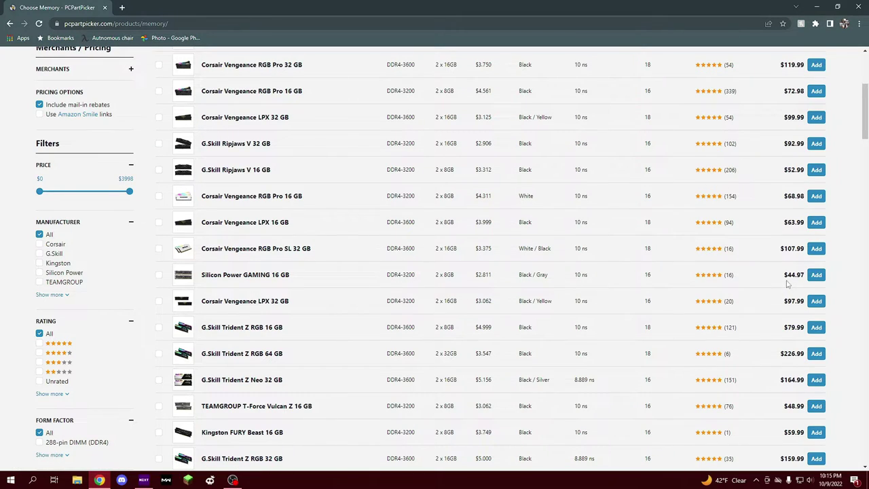
scroll(475, 306, down, 2)
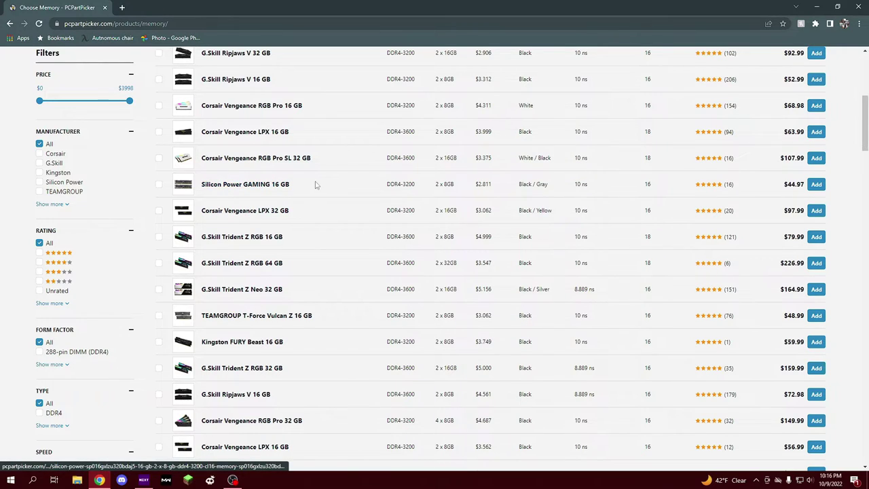
mouse_move(184, 187)
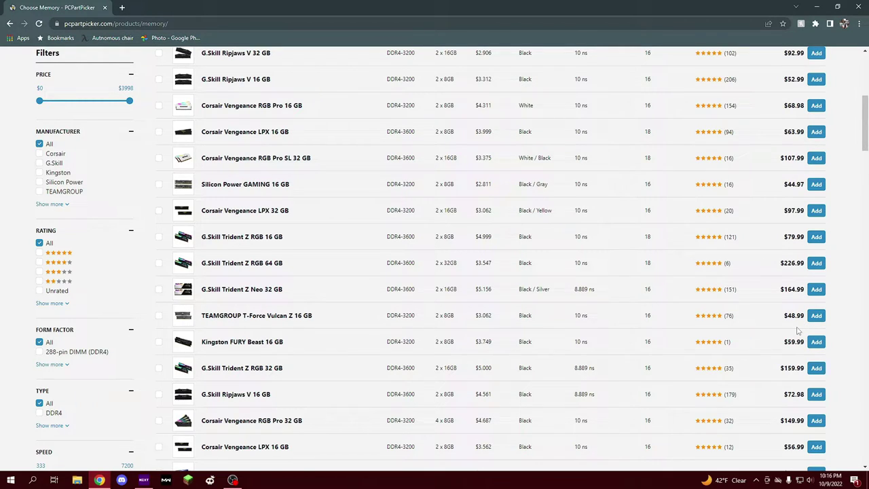
scroll(427, 291, up, 5)
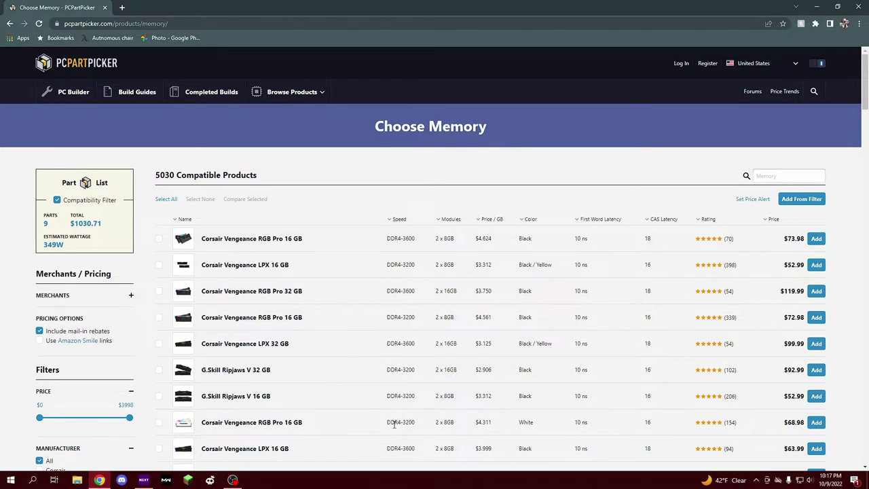
scroll(275, 435, down, 1)
scroll(269, 406, down, 2)
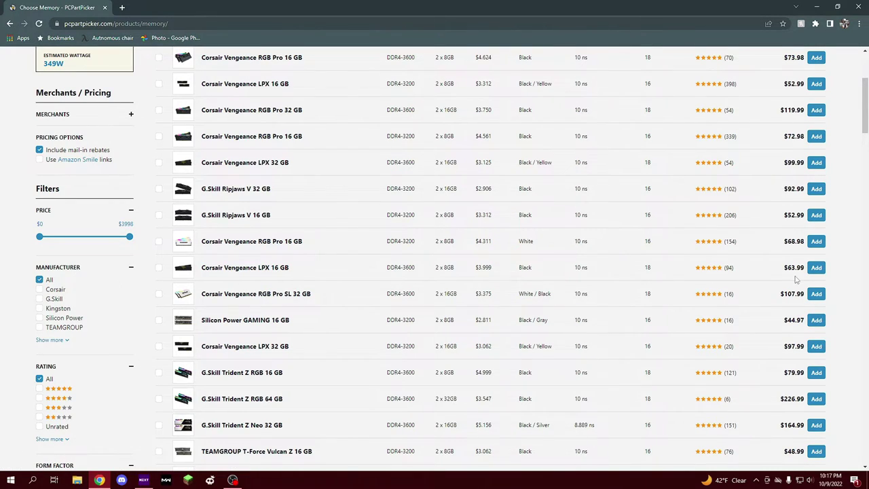
scroll(798, 281, up, 3)
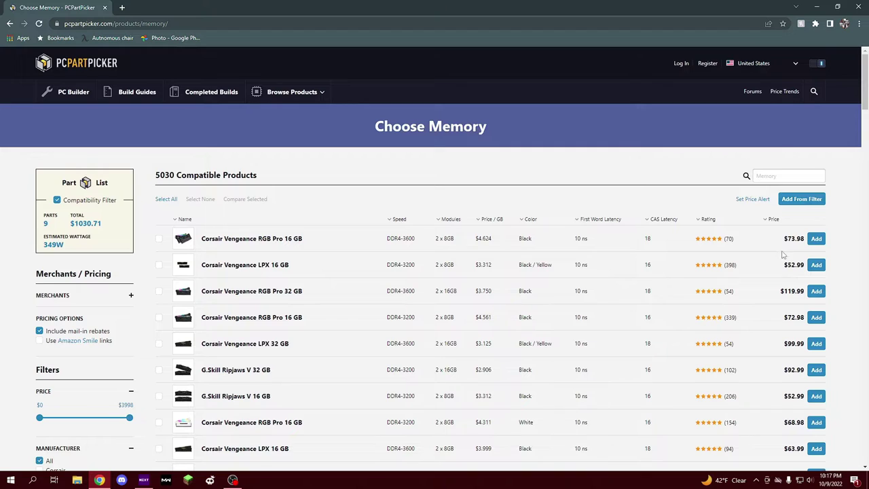
scroll(781, 250, down, 4)
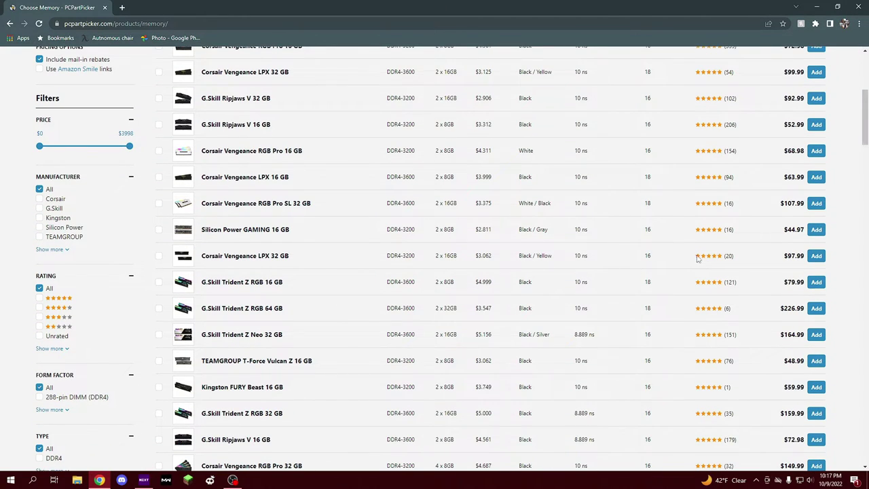
Replace the Corsair Vengeance RGB Pro memory with the Corsair Vengeance LPX 16 GB kit.
mouse_move(184, 181)
click(816, 177)
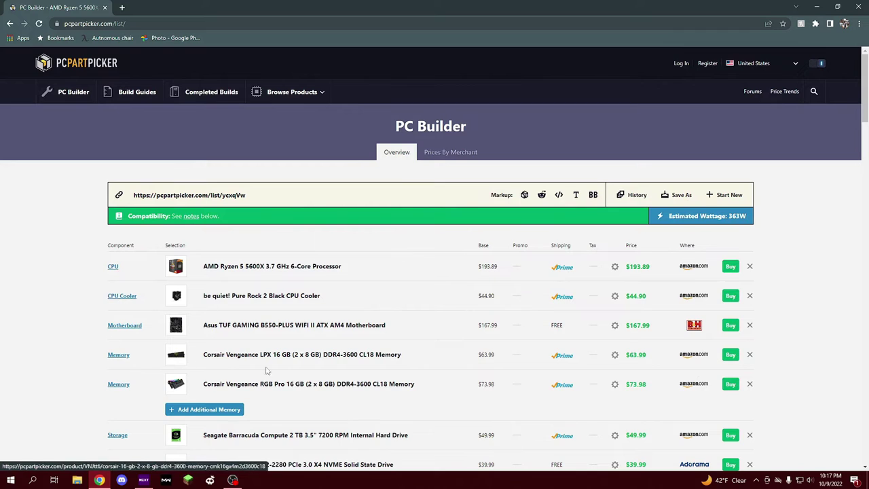
scroll(206, 307, down, 2)
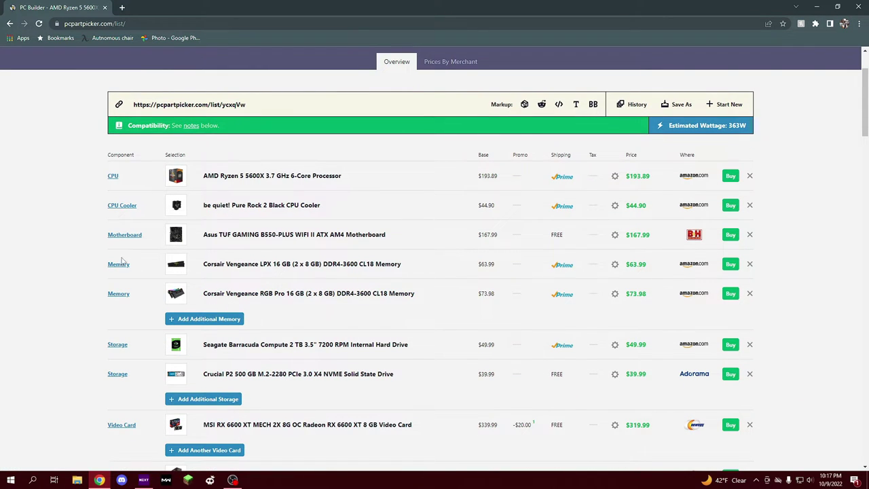
scroll(290, 241, up, 2)
scroll(408, 251, down, 3)
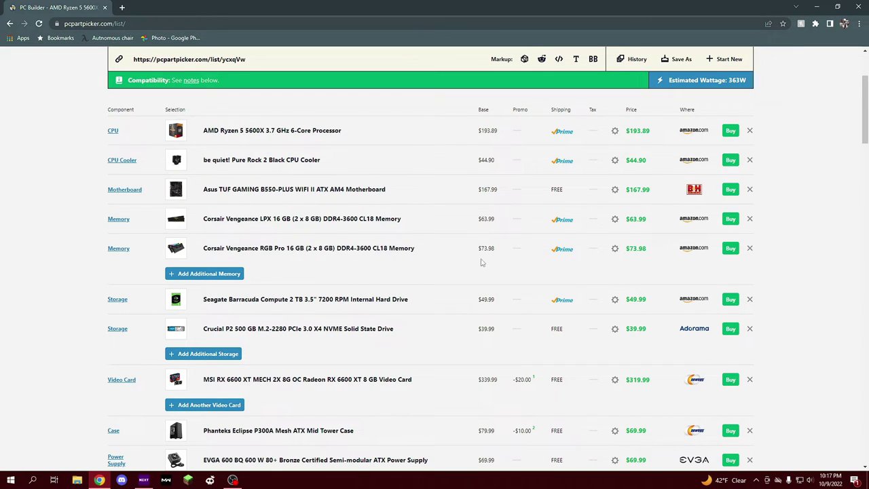
click(750, 248)
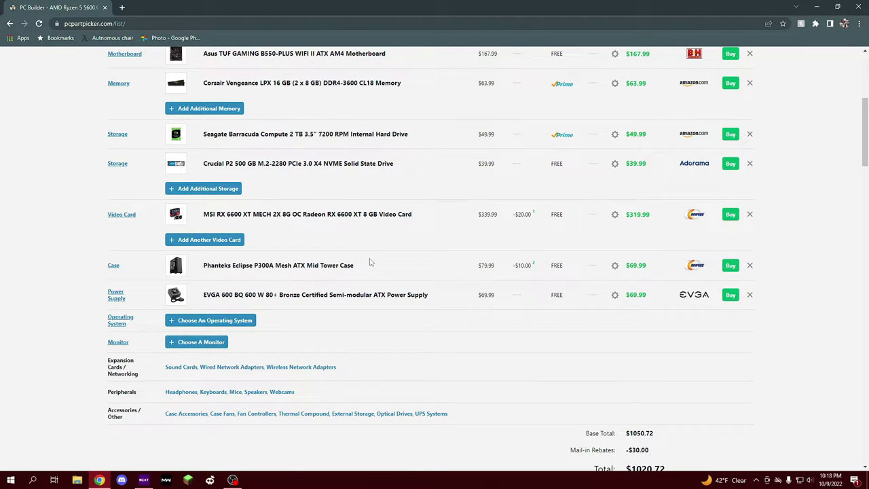
scroll(432, 287, up, 1)
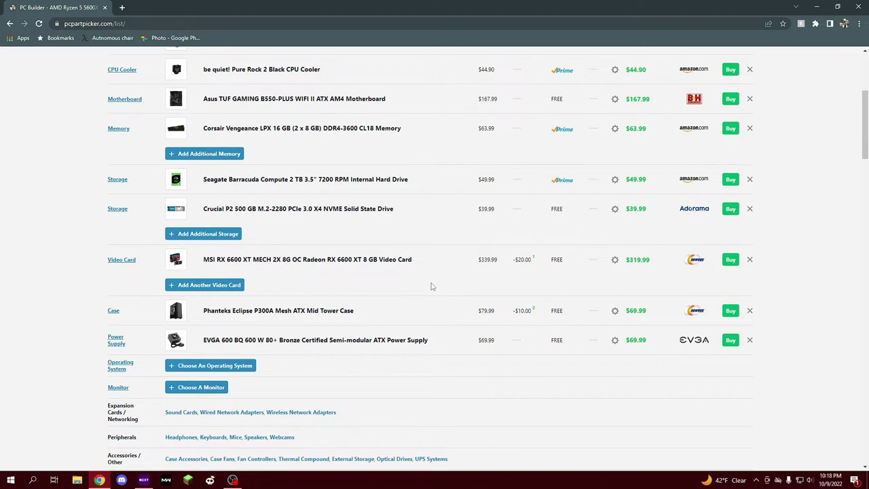
Open the Crucial P2 500 GB page and highlight the PCIe and NVMe details in its title.
click(292, 211)
scroll(337, 245, down, 3)
scroll(330, 285, up, 2)
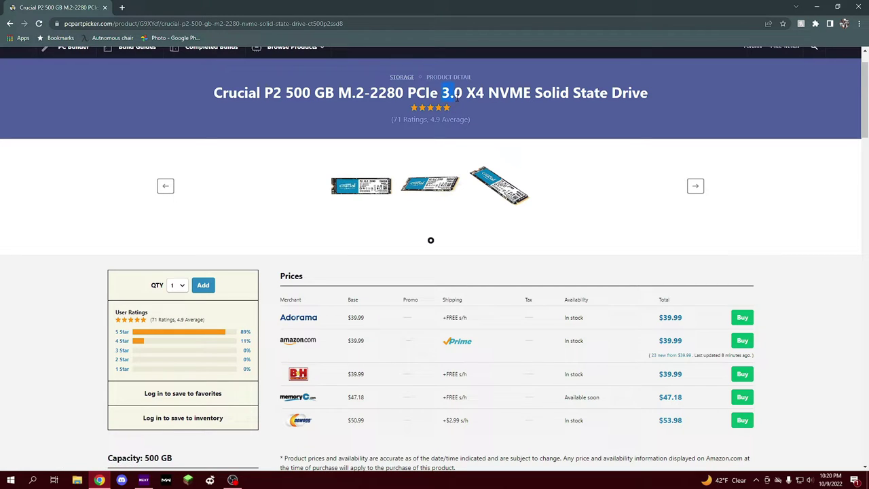
drag(466, 95, 463, 97)
drag(464, 95, 415, 95)
drag(488, 95, 514, 99)
Return to the part list and open the Seagate Barracuda Compute 2 TB page.
scroll(536, 119, down, 2)
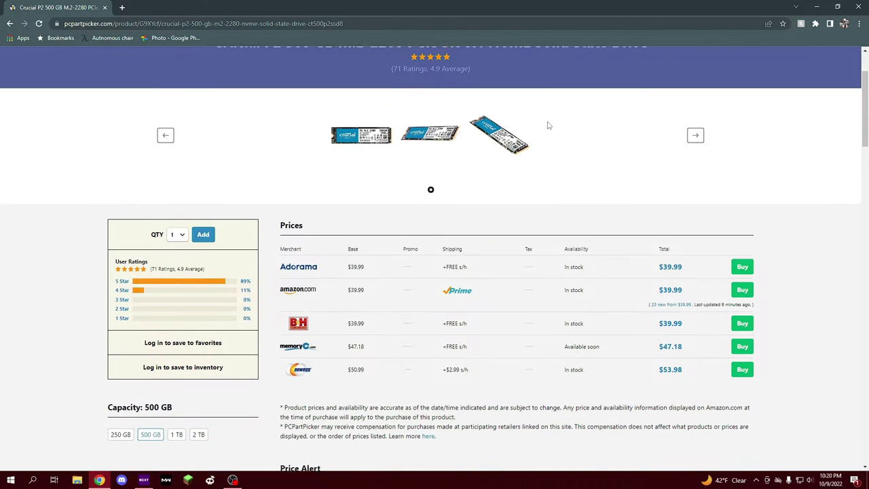
scroll(536, 133, up, 1)
scroll(535, 138, up, 1)
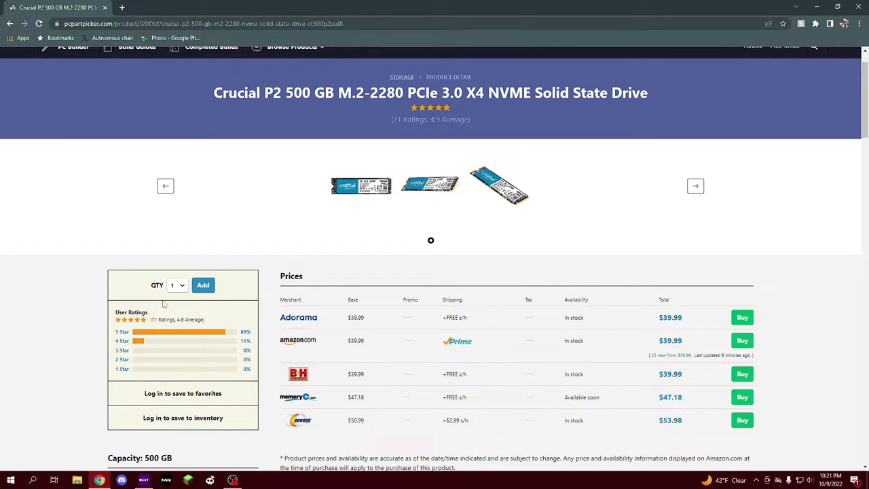
key(alt+Left)
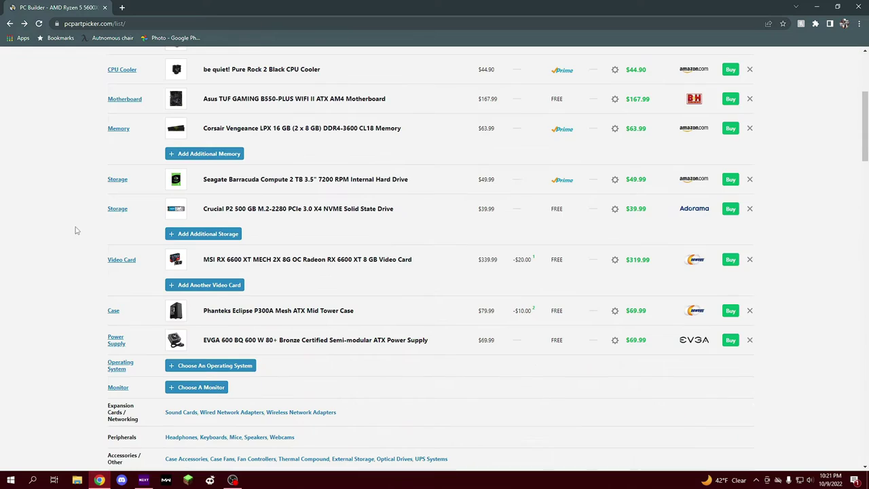
click(270, 181)
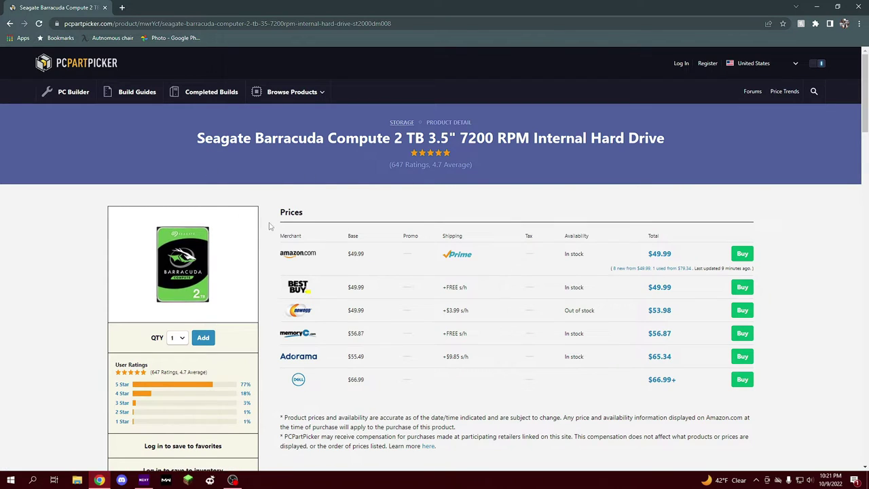
Go back and browse the 4641 compatible storage products, highlighting the Seagate Barracuda Compute entry.
key(alt+Left)
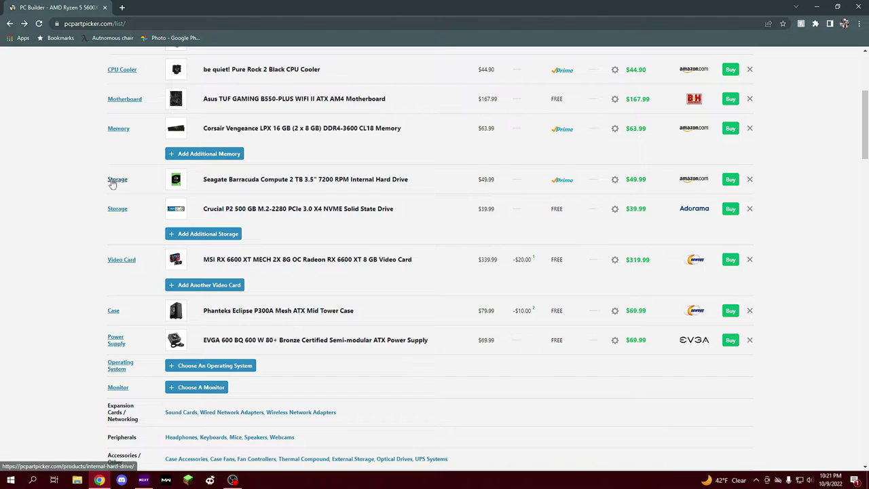
click(114, 180)
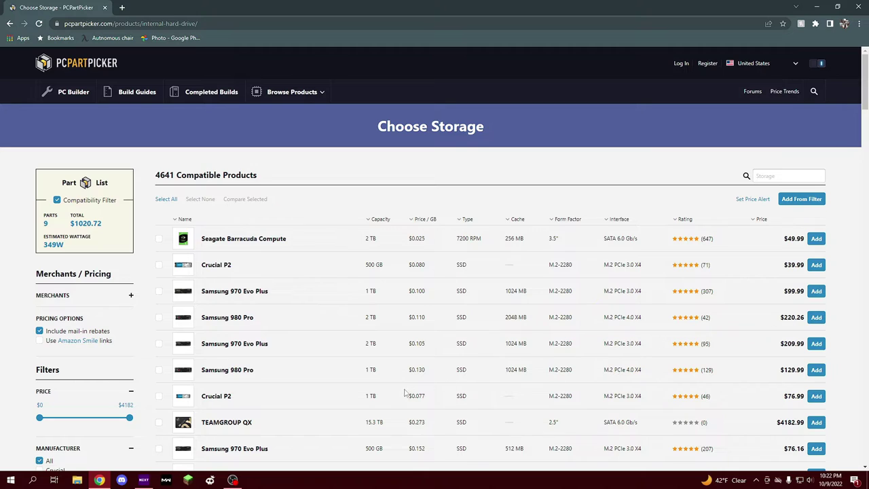
scroll(409, 350, down, 2)
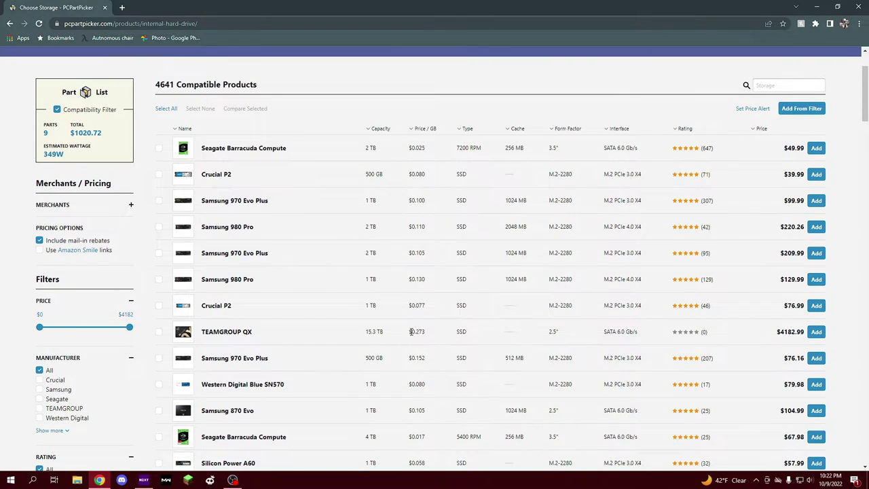
scroll(410, 340, down, 2)
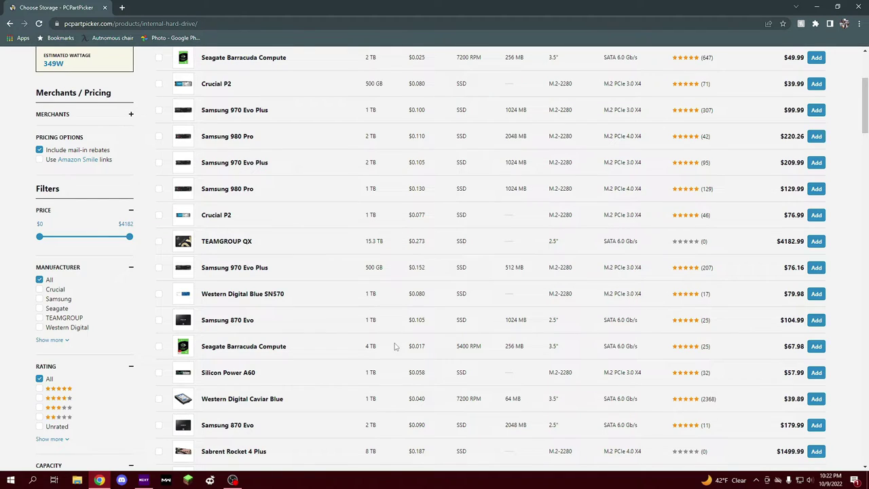
scroll(395, 347, down, 1)
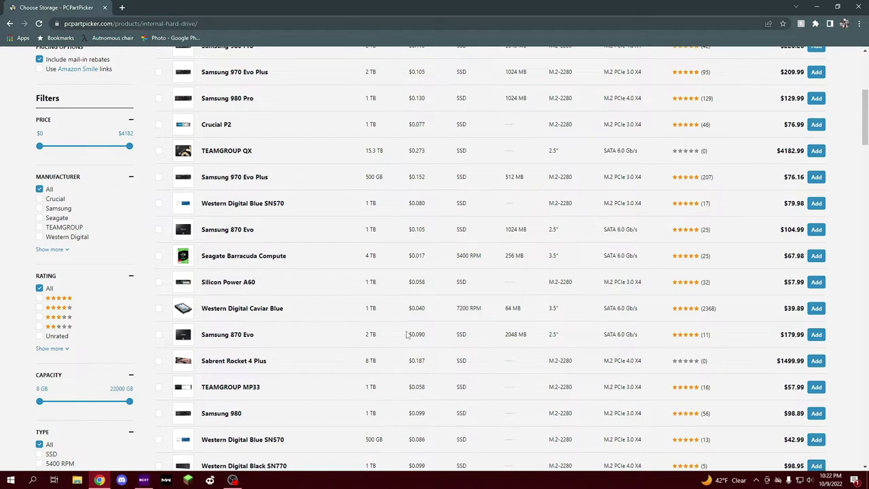
scroll(406, 334, up, 4)
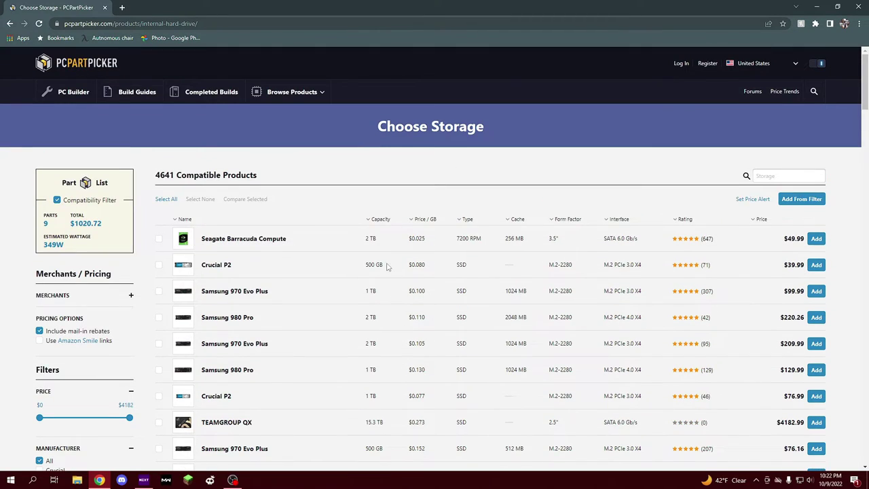
drag(382, 241, 185, 239)
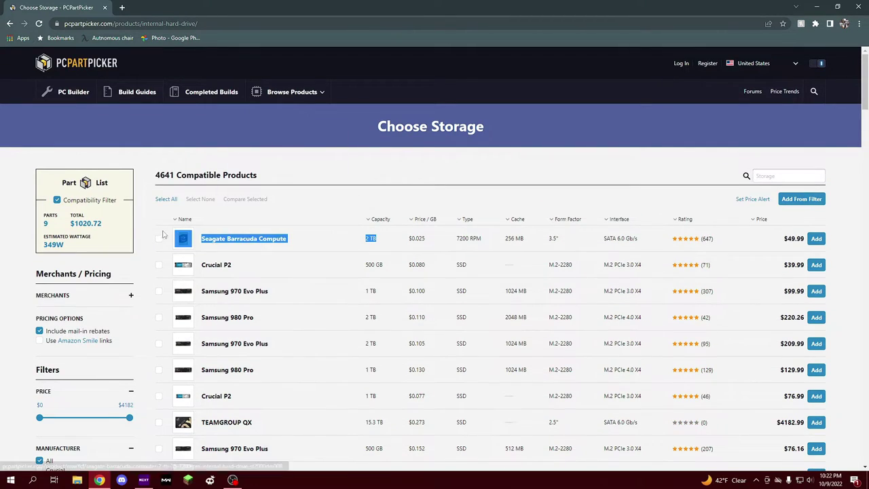
click(333, 242)
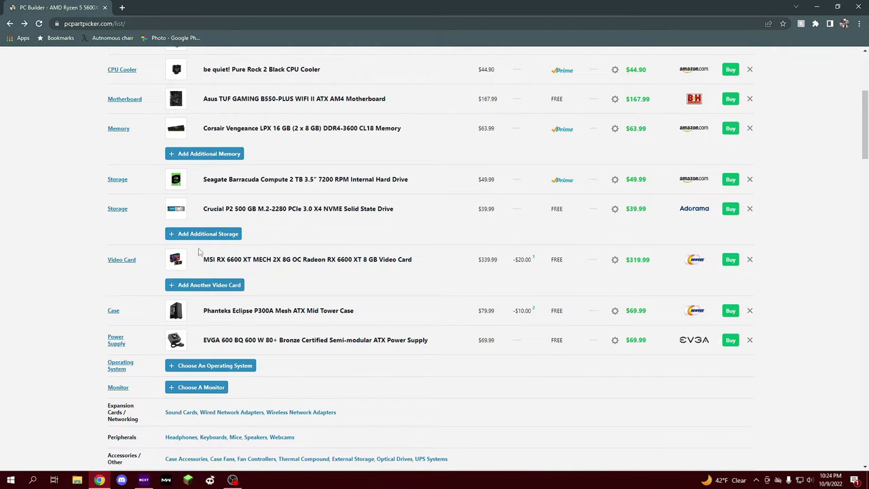
Open the compatible video card list and scroll to the Chipset filters.
click(121, 260)
scroll(82, 302, down, 4)
scroll(87, 272, down, 4)
scroll(89, 278, up, 1)
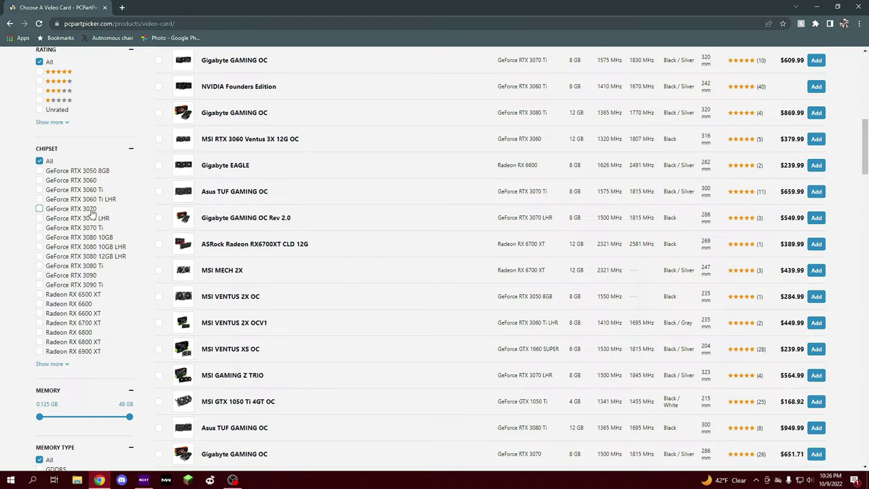
Filter to Radeon RX 6600 XT and RX 6700 XT chipsets and open the ASRock Challenger D OC.
mouse_move(173, 252)
click(91, 315)
click(91, 324)
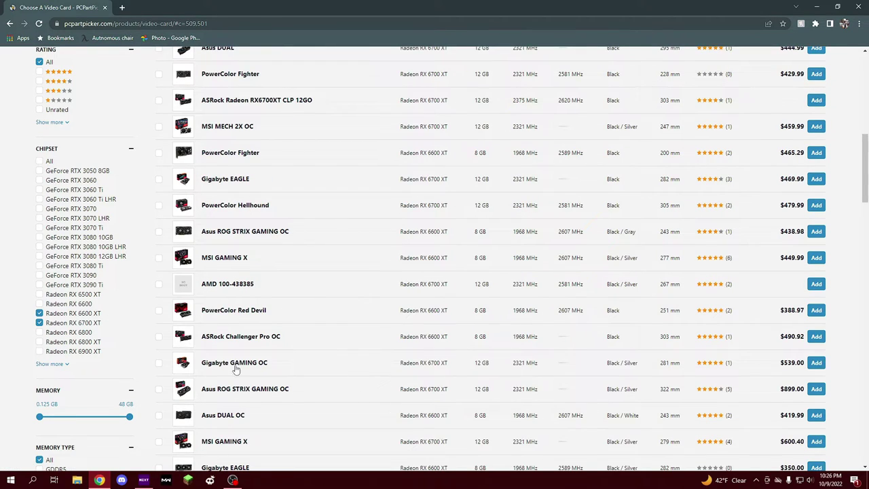
scroll(331, 216, up, 5)
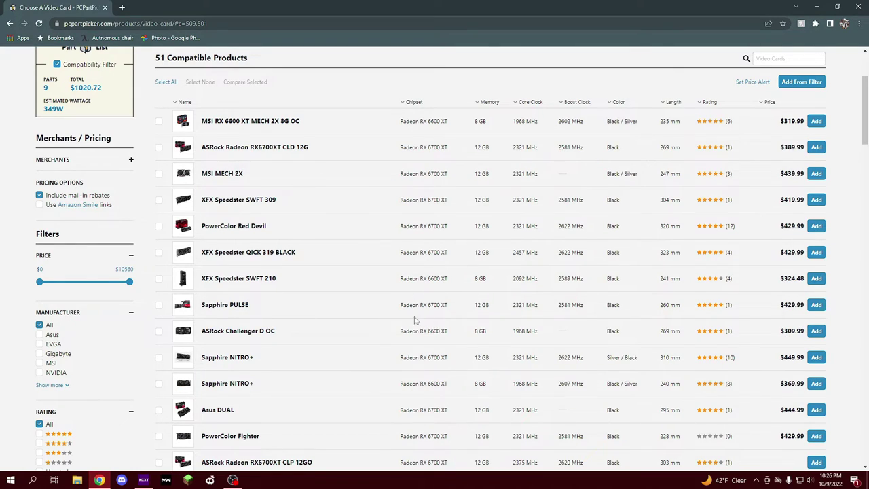
click(185, 337)
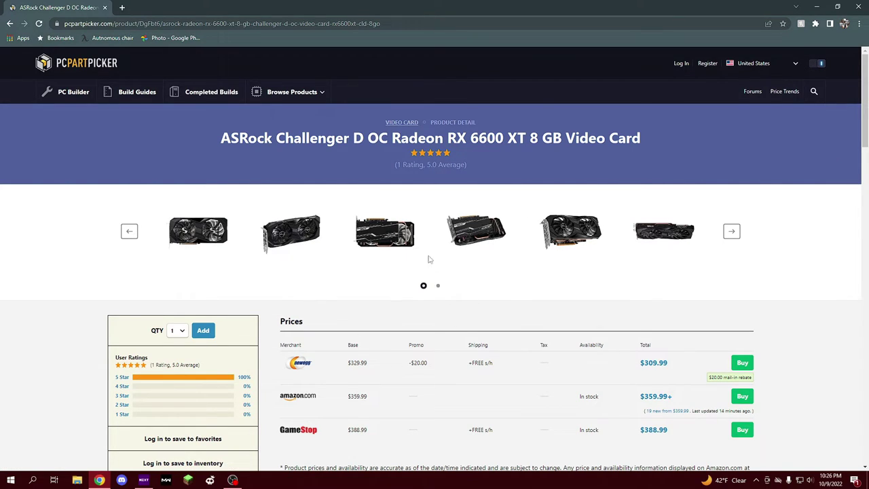
Look through the ASRock card's photos, including the backplate, then return to the 51-card list.
click(385, 235)
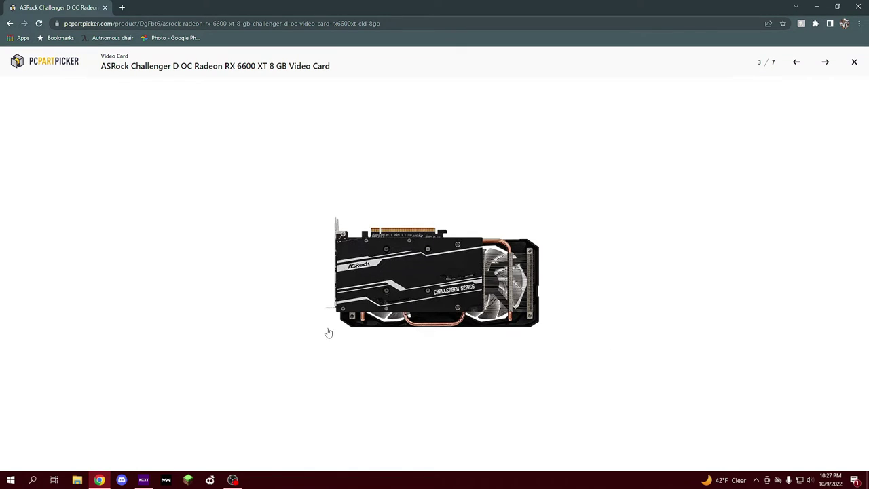
click(797, 63)
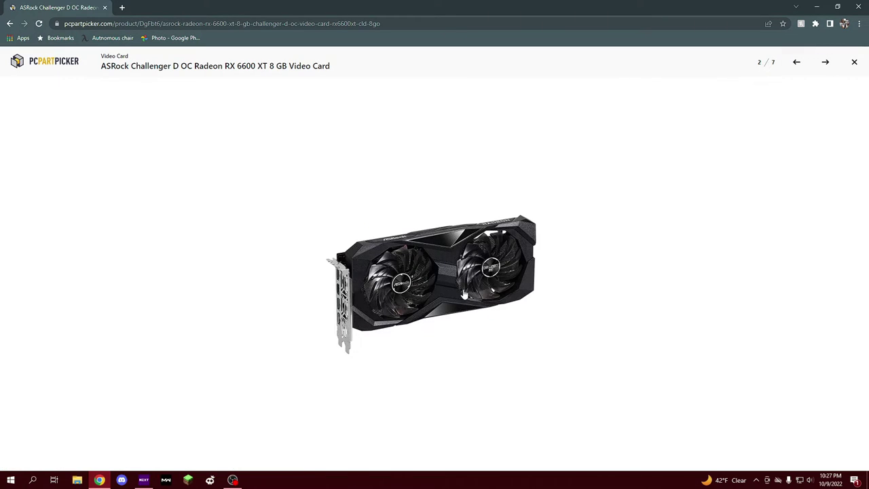
click(836, 72)
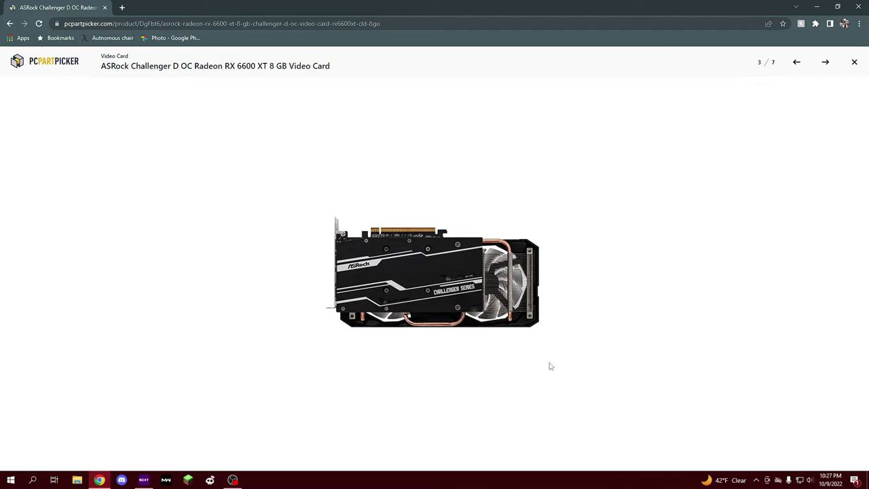
click(854, 61)
key(alt+Left)
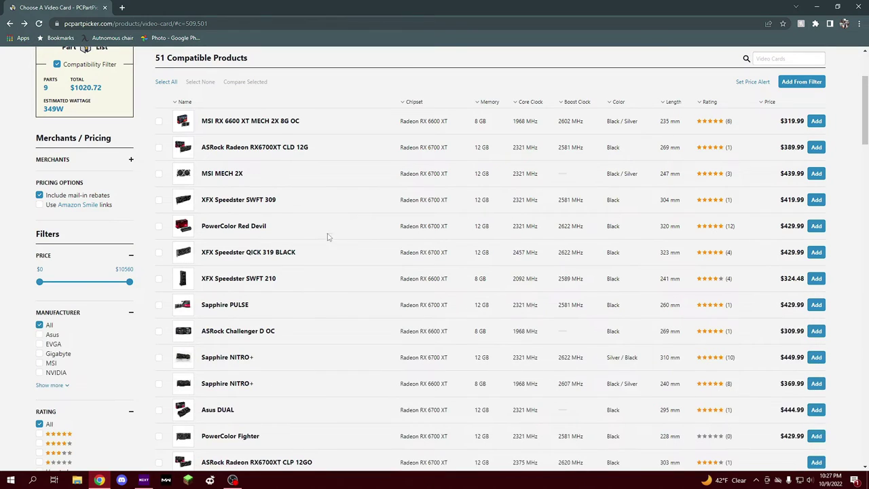
Preview the Best Buy listing for the MSI RX 6700 XT MECH 2X 12G at $509.99 in Google Images.
click(250, 120)
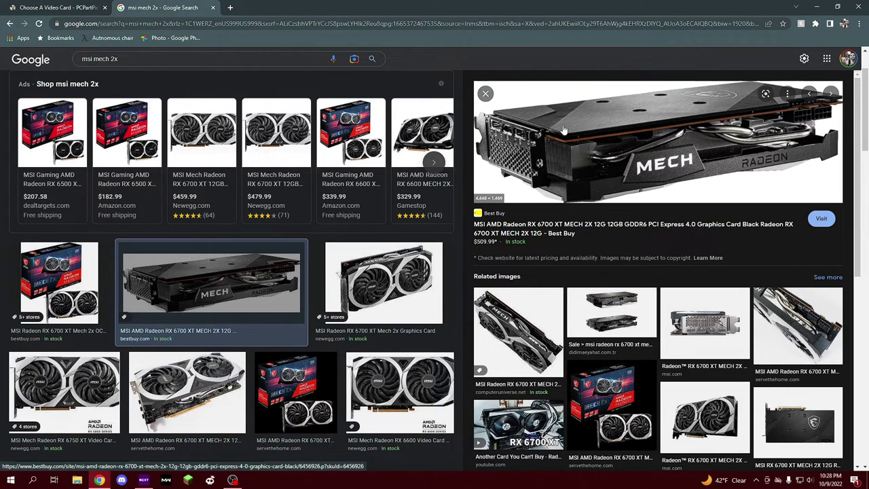
scroll(351, 274, down, 3)
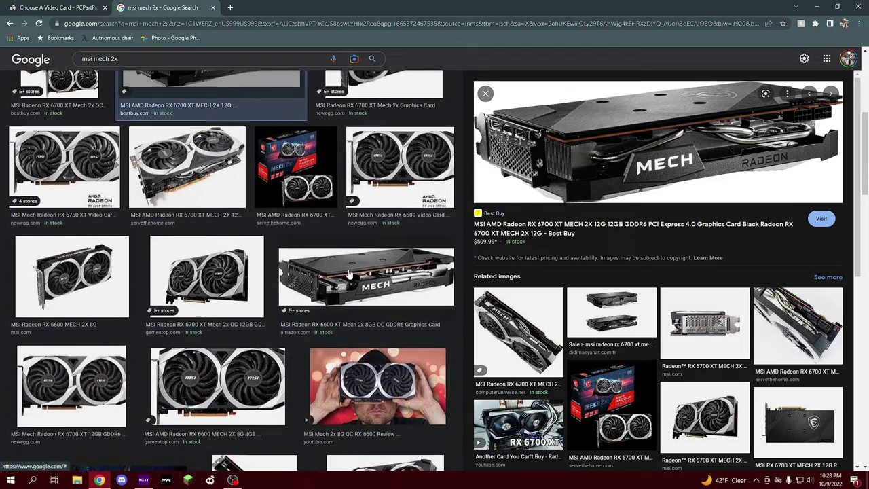
scroll(371, 292, down, 3)
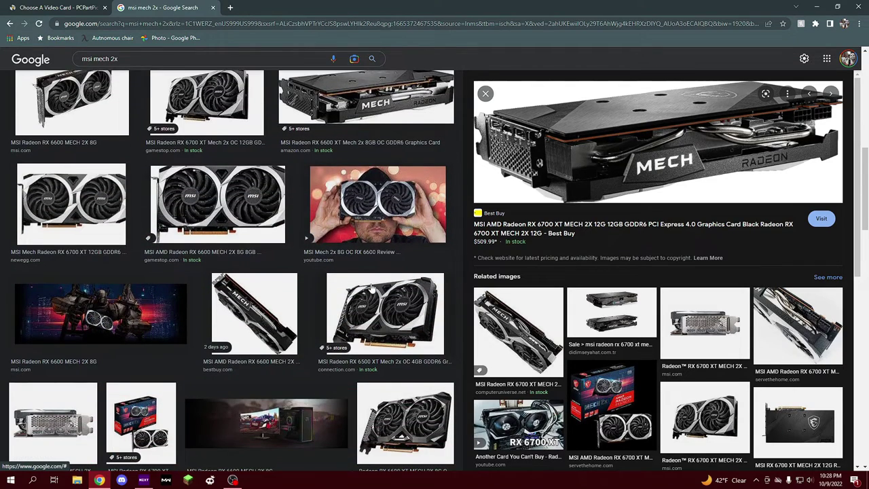
scroll(372, 289, down, 7)
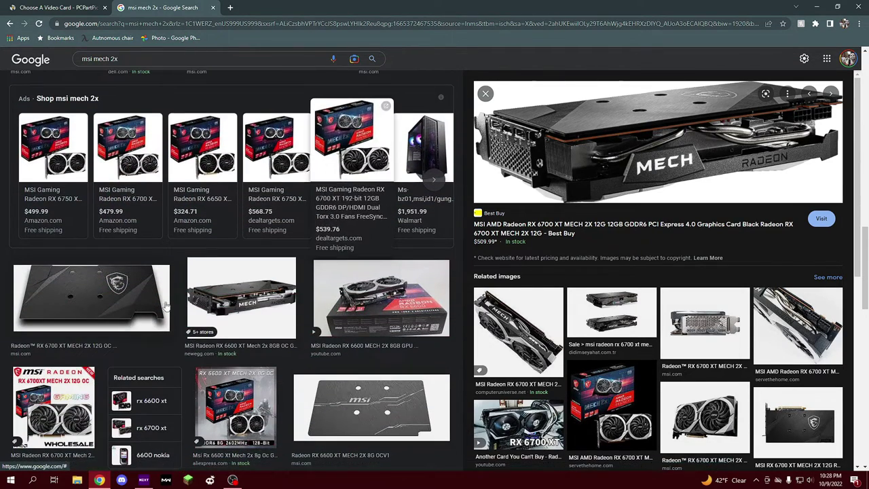
Back in PCPartPicker, view the ASRock RX6700XT CLD 12G product page and its full-screen image.
click(241, 298)
key(ctrl+shift+Tab)
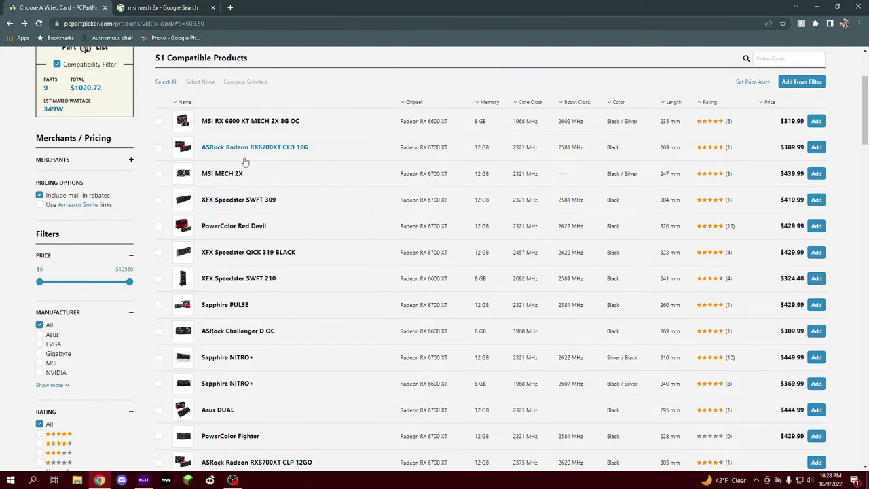
click(231, 148)
click(218, 277)
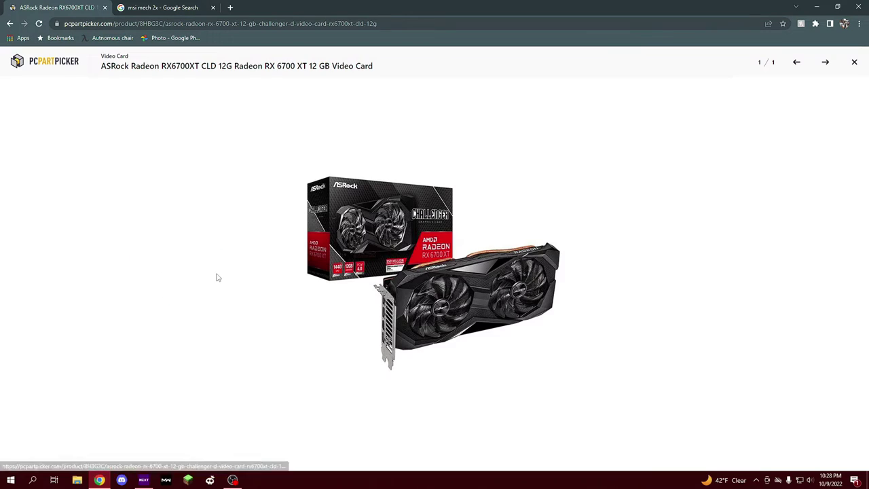
click(855, 62)
Close the 'msi mech 2x' Google search and return to the saved part list.
key(alt+Left)
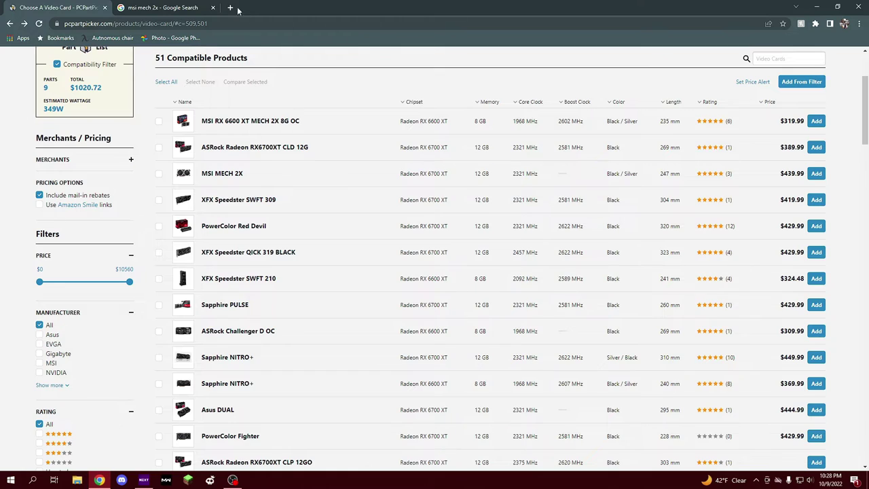
click(212, 8)
key(alt+Left)
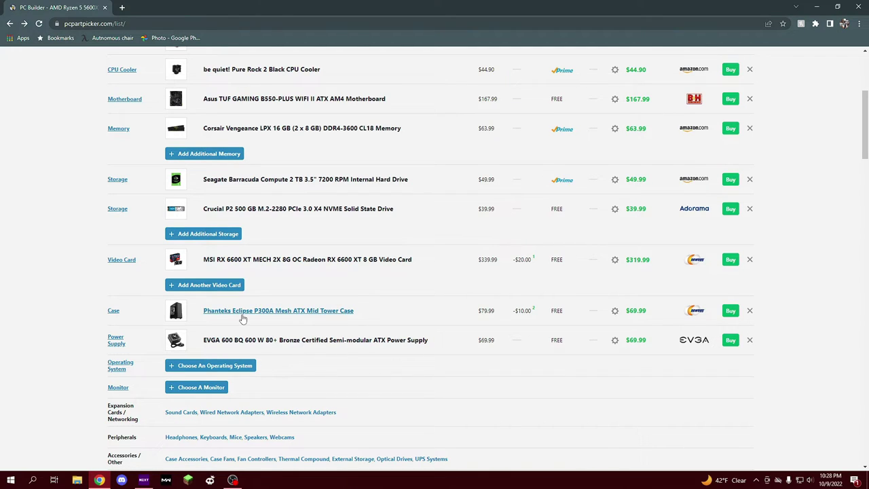
Scroll through the nine-part build list totalling $1020.72 to review it.
scroll(255, 318, up, 4)
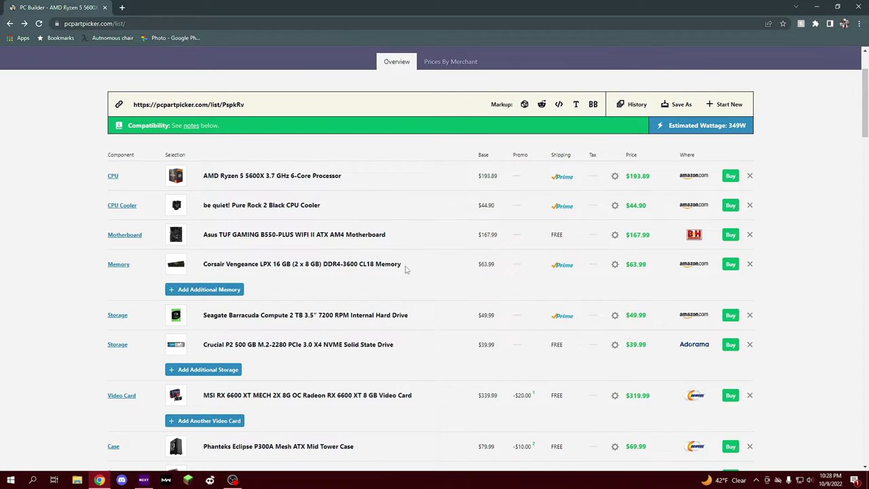
scroll(401, 263, down, 4)
scroll(116, 269, up, 2)
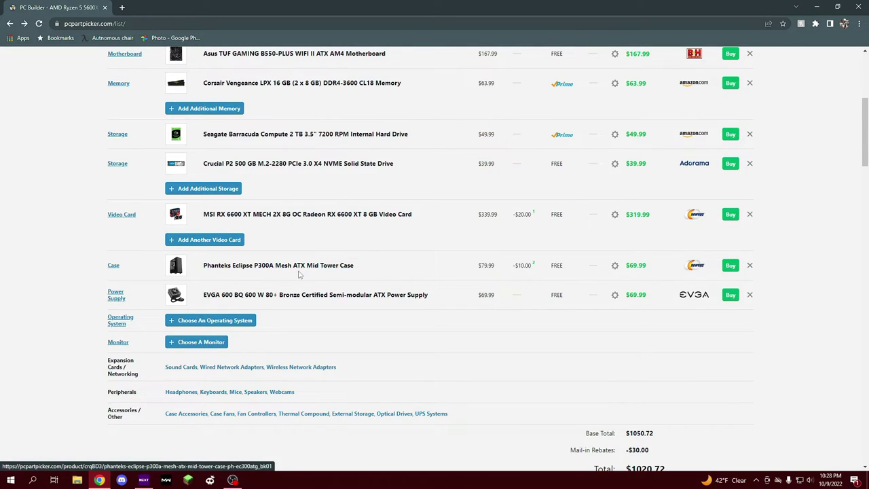
scroll(299, 274, up, 3)
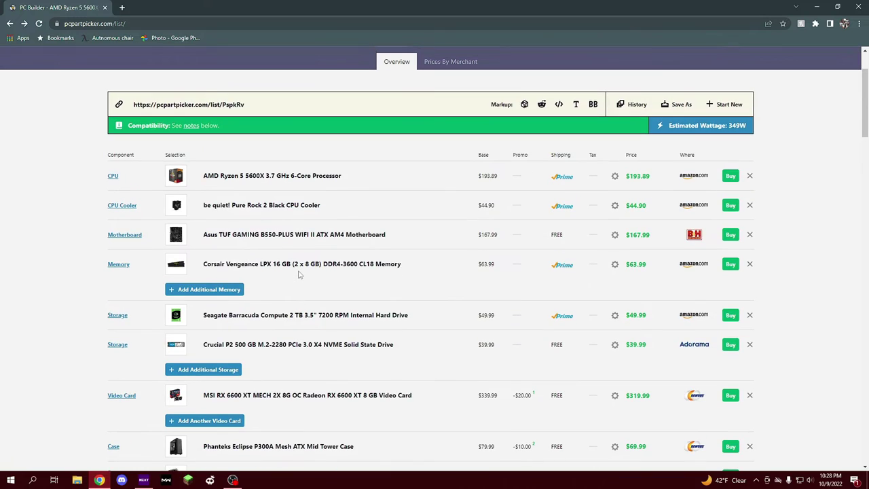
scroll(322, 231, down, 4)
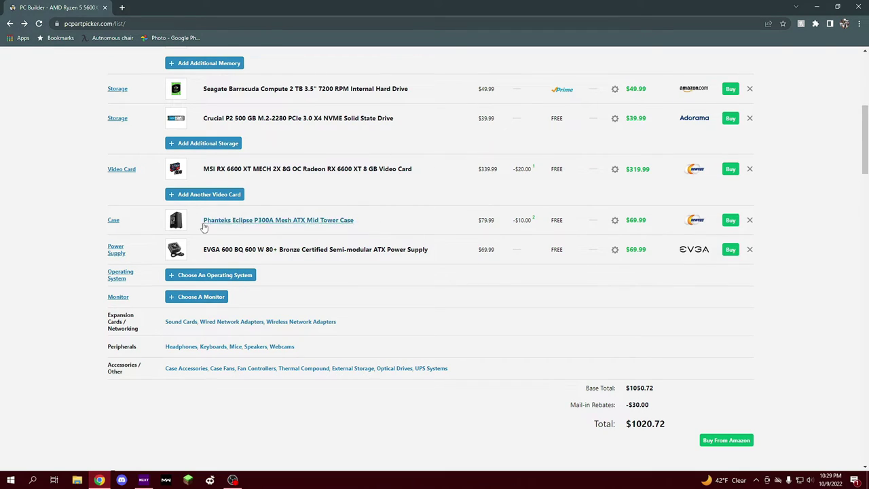
From the compatible cases, view the Phanteks Eclipse P300A Mesh page ($69.99 after rebate) and its front mesh image.
click(115, 221)
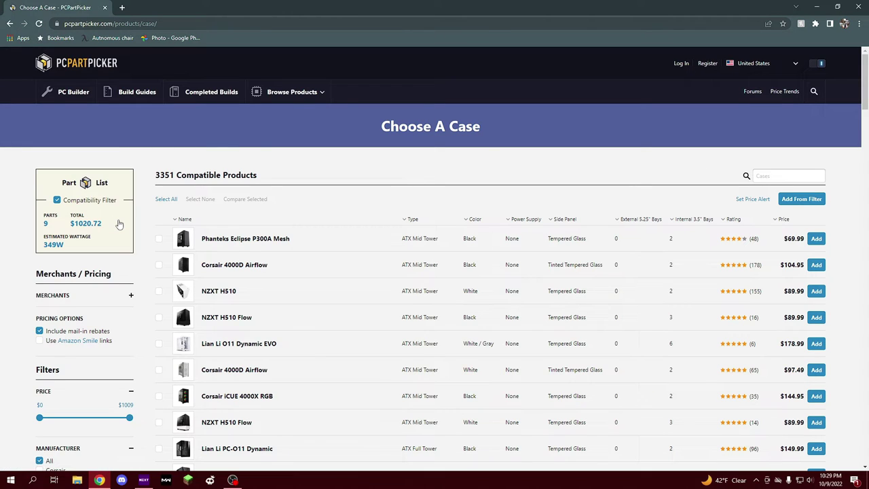
click(224, 238)
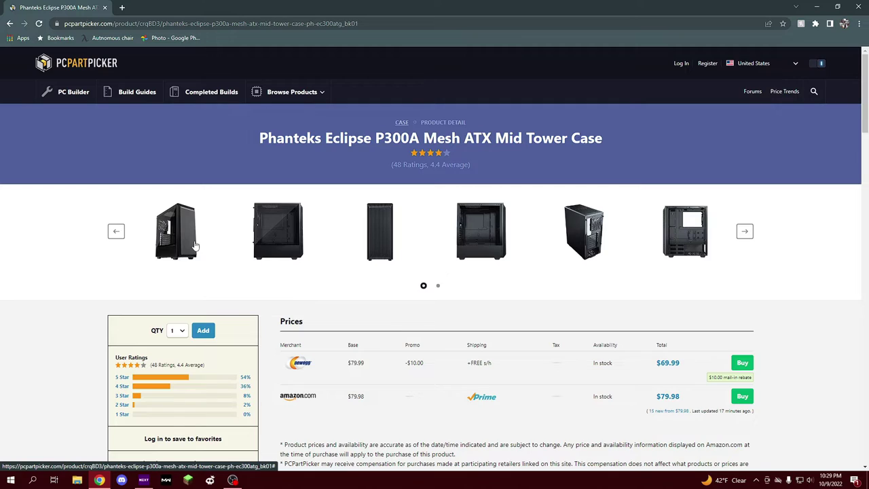
click(377, 232)
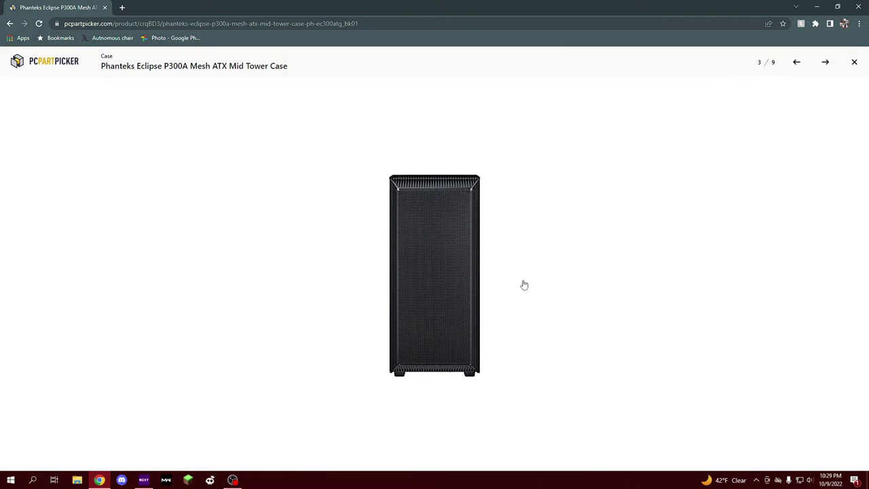
click(854, 65)
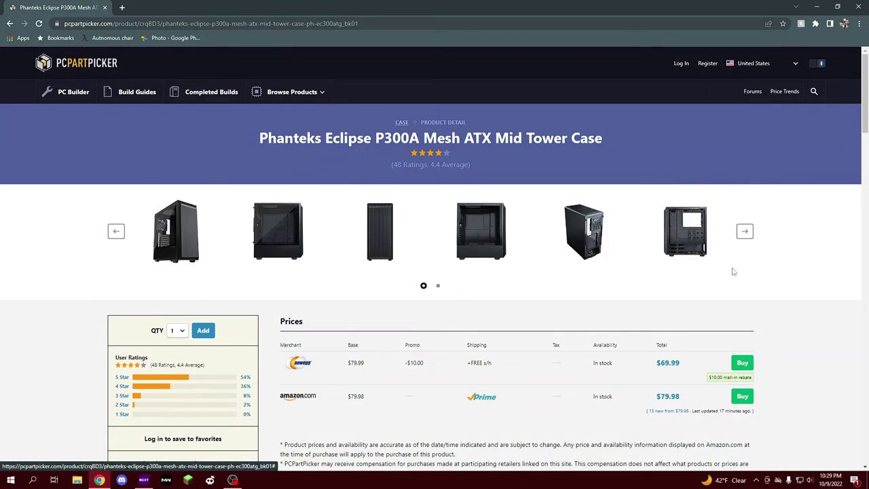
Back on the case list, compare the Corsair 4000D Airflow and NZXT H510 Flow ($89.99) cases.
key(alt+Left)
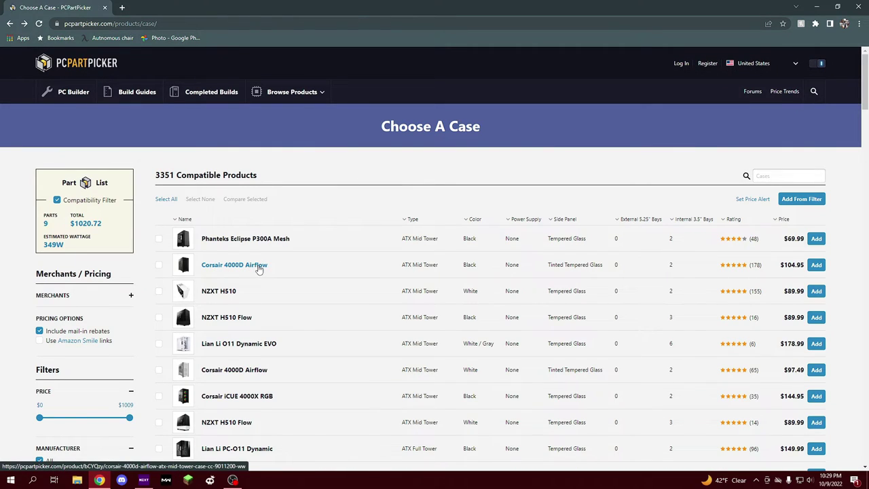
mouse_move(189, 273)
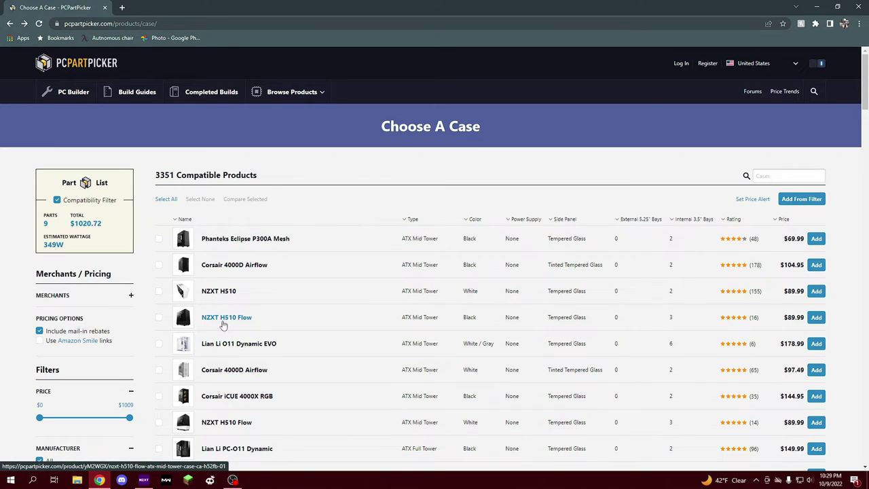
mouse_move(188, 319)
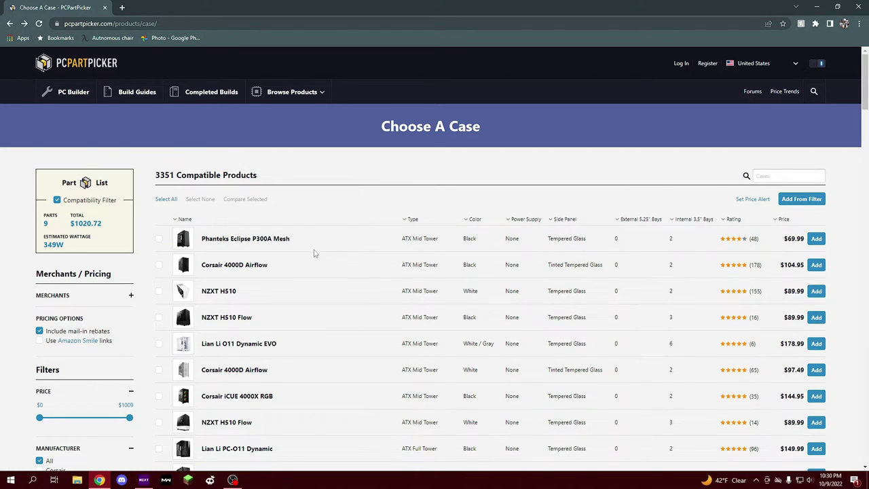
Review the build list, then compare compatible CPU coolers against the be quiet! Pure Rock 2 Black ($44.90).
scroll(275, 245, down, 1)
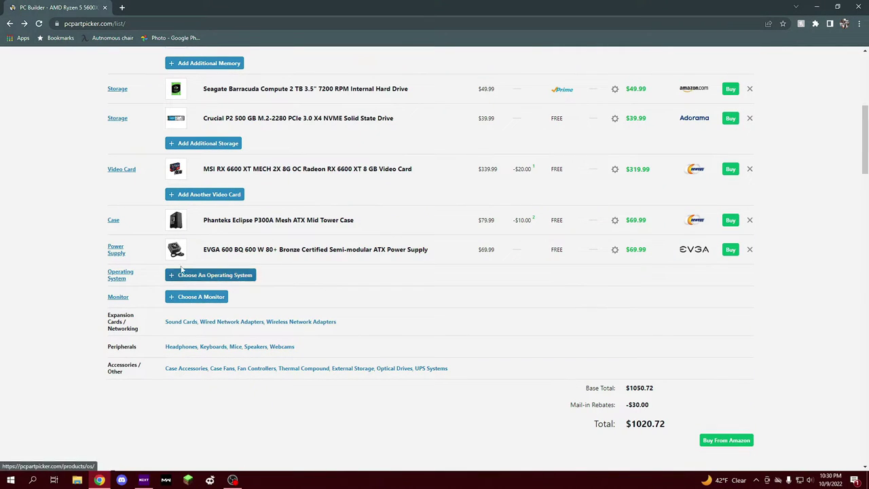
scroll(292, 306, up, 3)
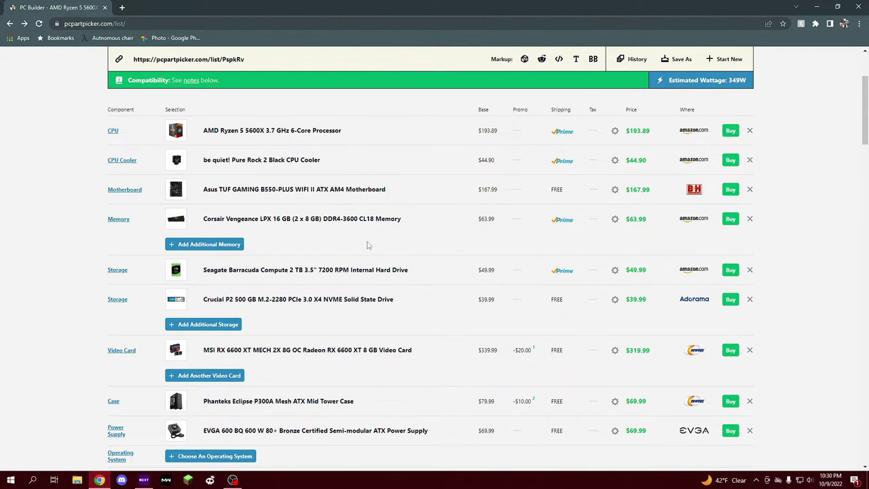
click(123, 161)
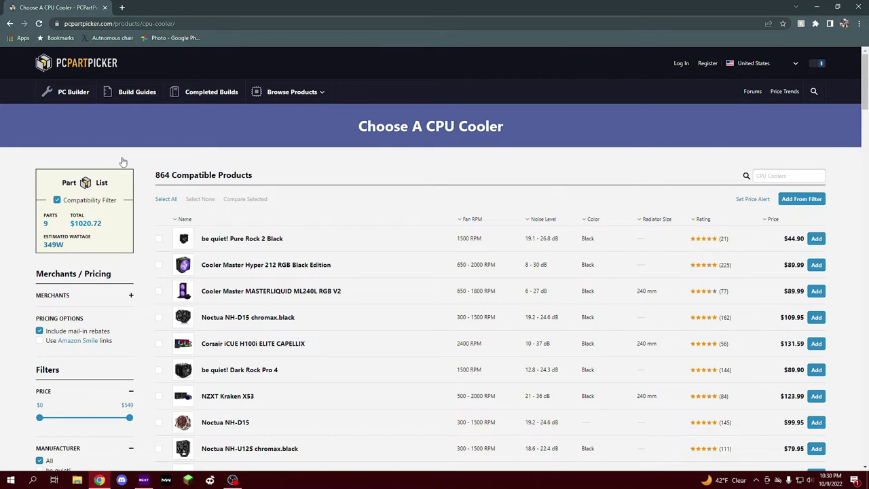
mouse_move(184, 238)
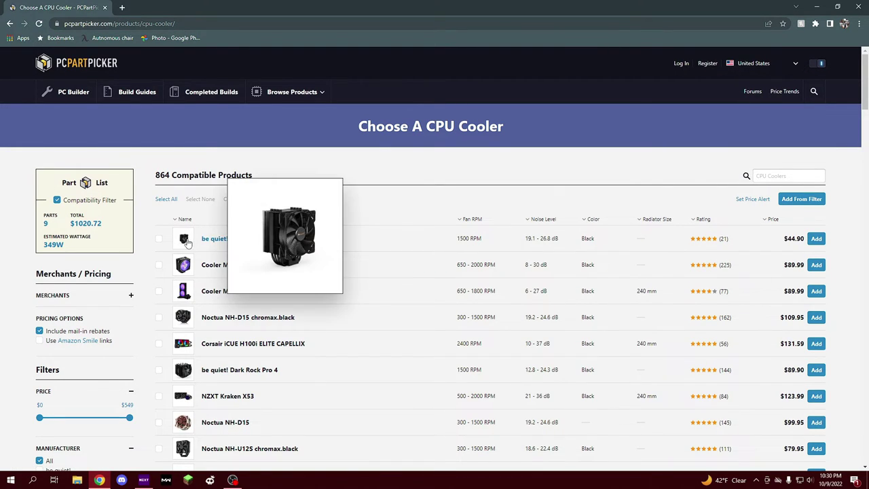
mouse_move(188, 266)
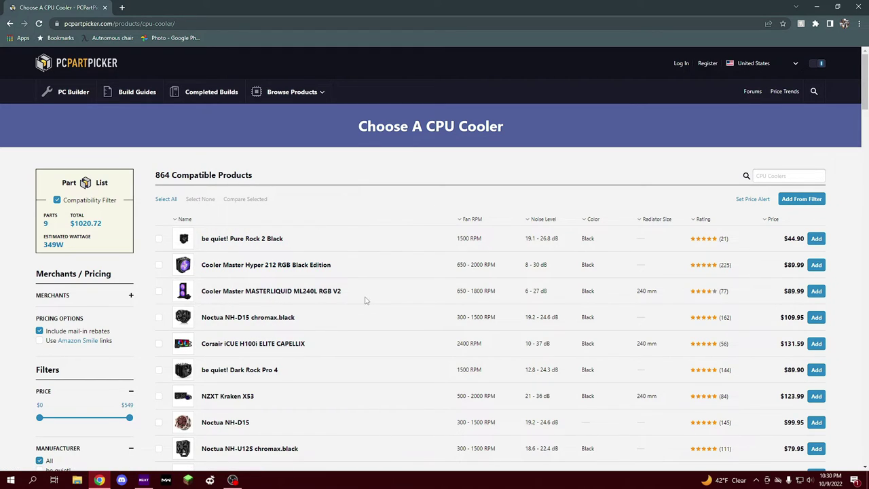
mouse_move(186, 293)
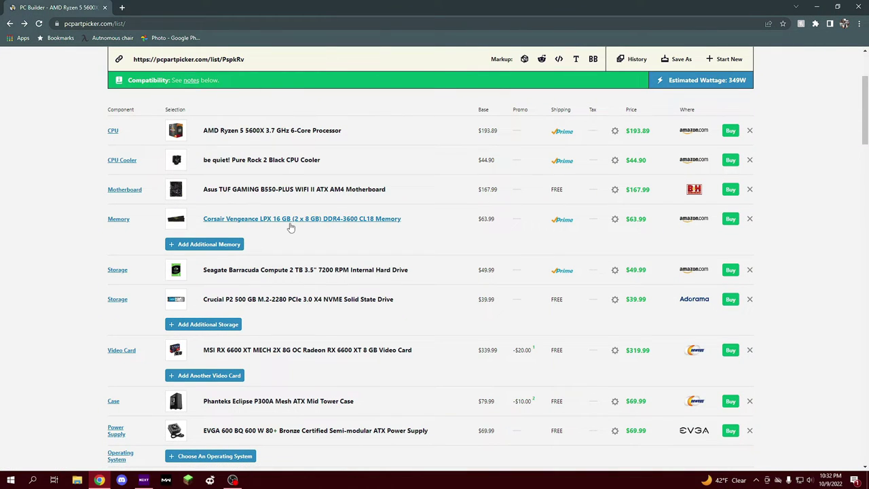
scroll(339, 256, down, 2)
scroll(279, 282, up, 1)
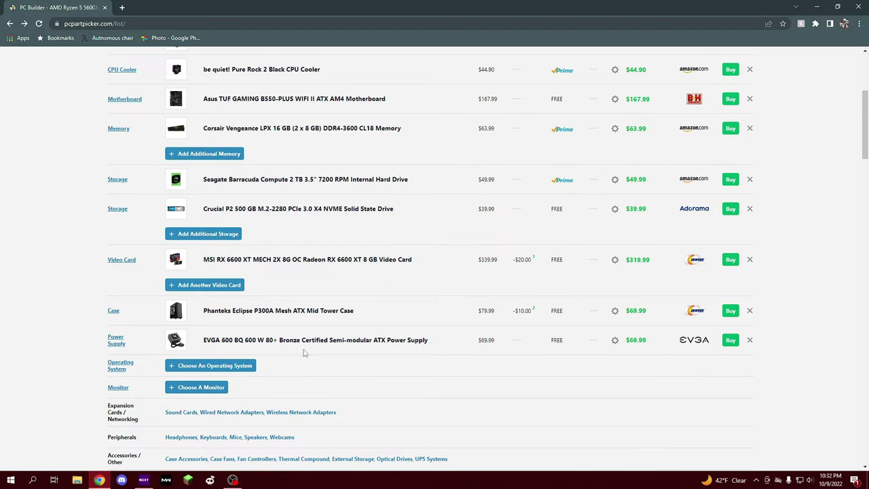
scroll(439, 356, up, 3)
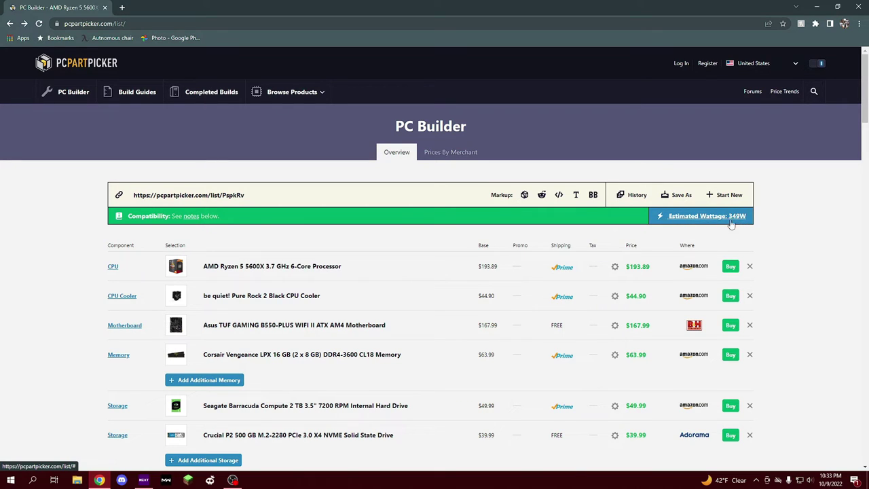
scroll(739, 230, down, 4)
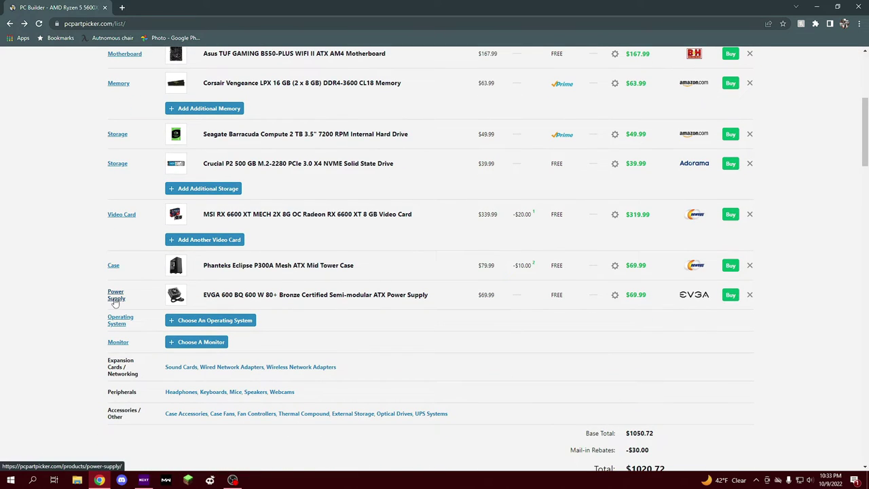
Browse the 2070 compatible power supplies, with the EVGA 600 BQ listed first.
click(115, 299)
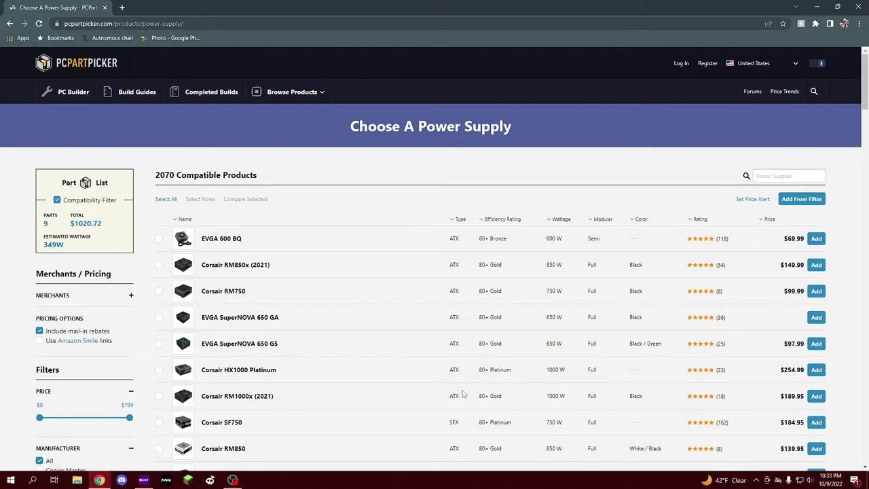
right_click(462, 393)
click(468, 188)
right_click(505, 256)
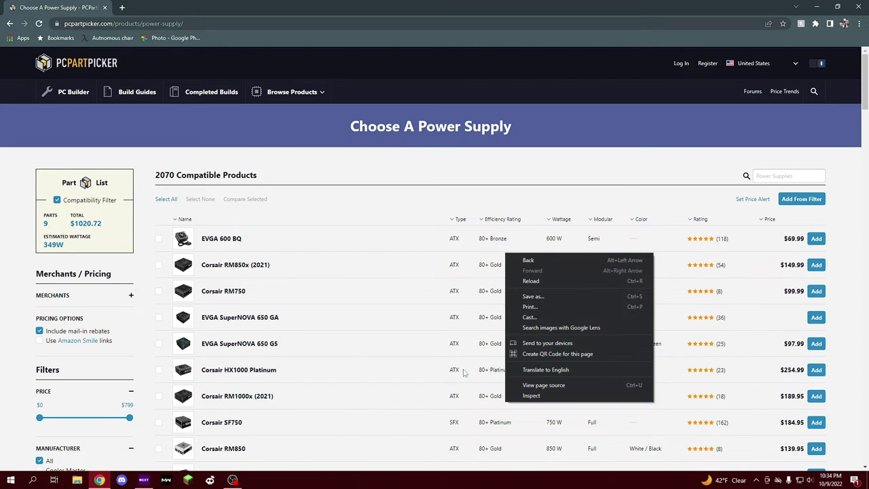
click(514, 171)
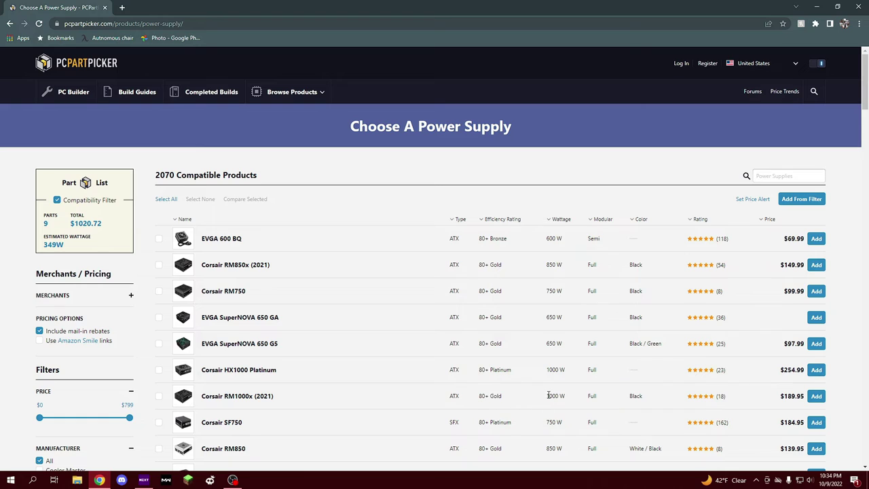
scroll(508, 275, down, 2)
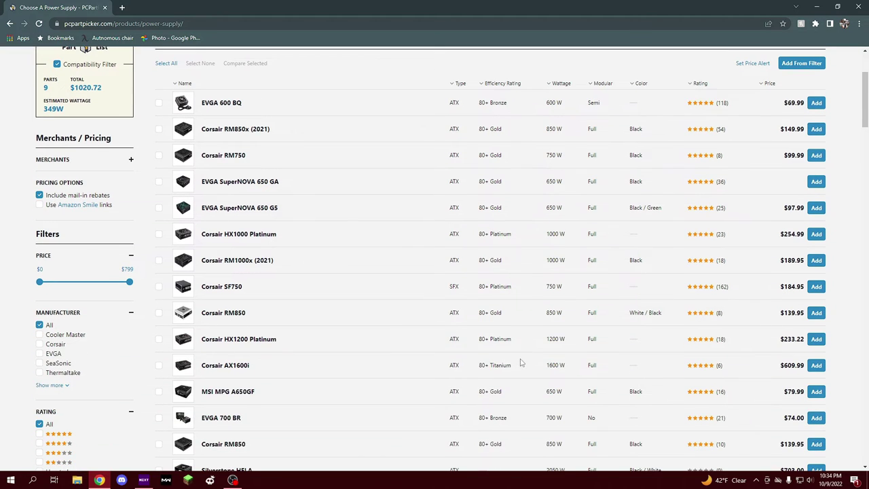
scroll(512, 373, up, 1)
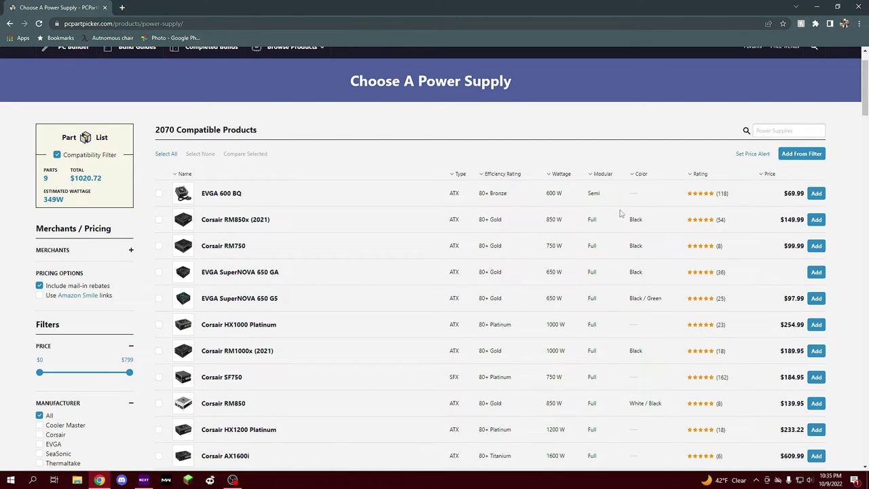
Compare the EVGA 600 BQ and Corsair RM850x power supplies in the list.
mouse_move(183, 195)
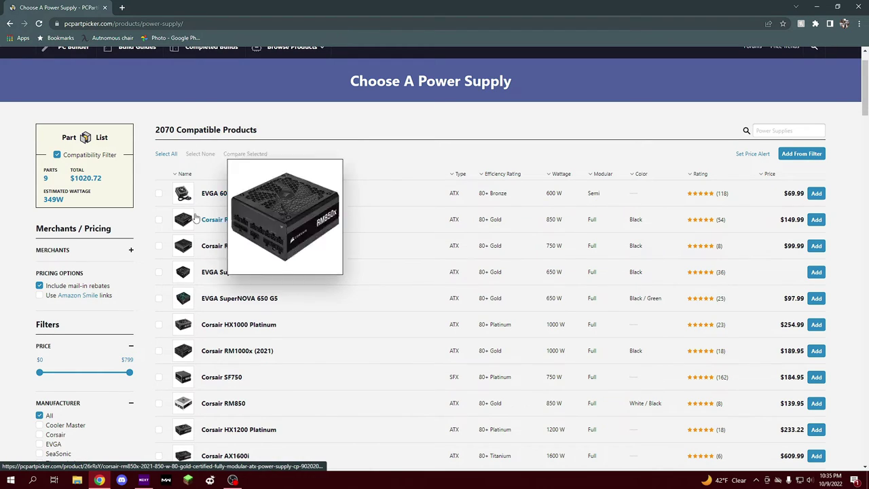
mouse_move(182, 224)
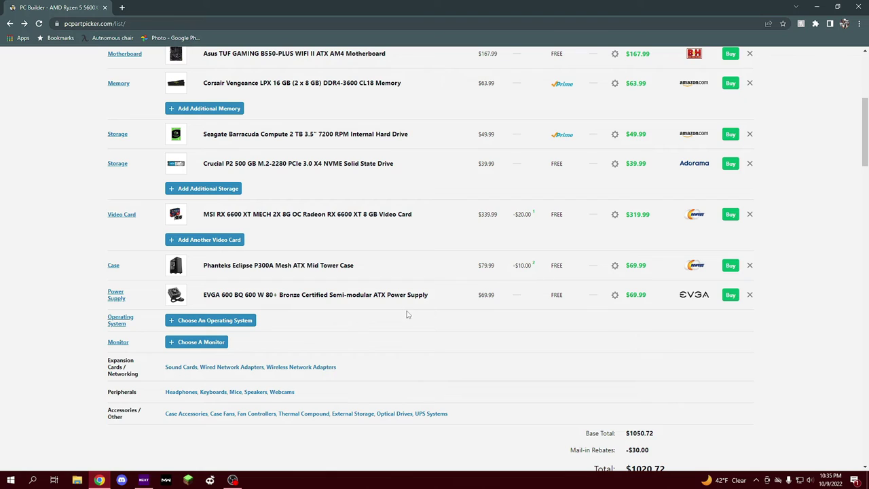
scroll(408, 302, down, 1)
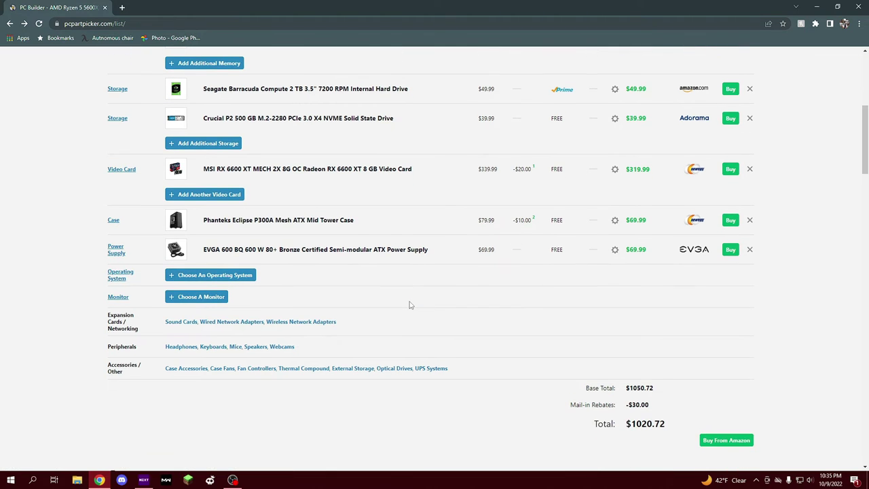
scroll(407, 292, down, 1)
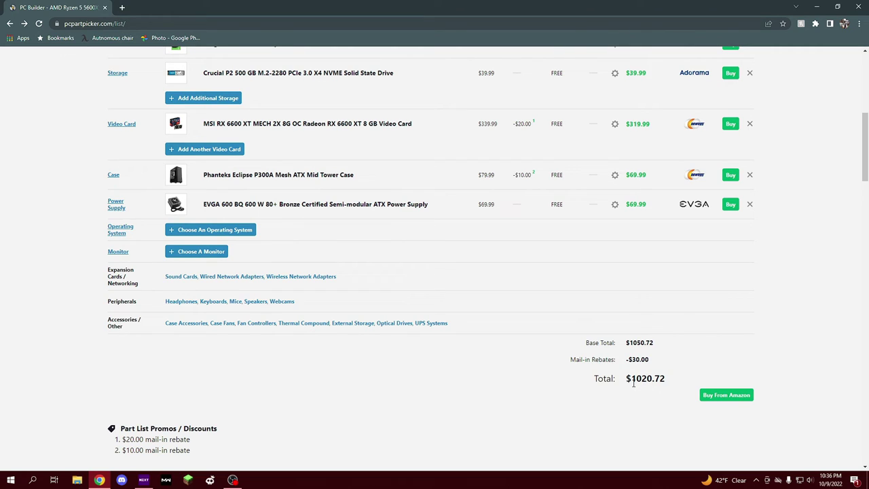
scroll(576, 366, up, 1)
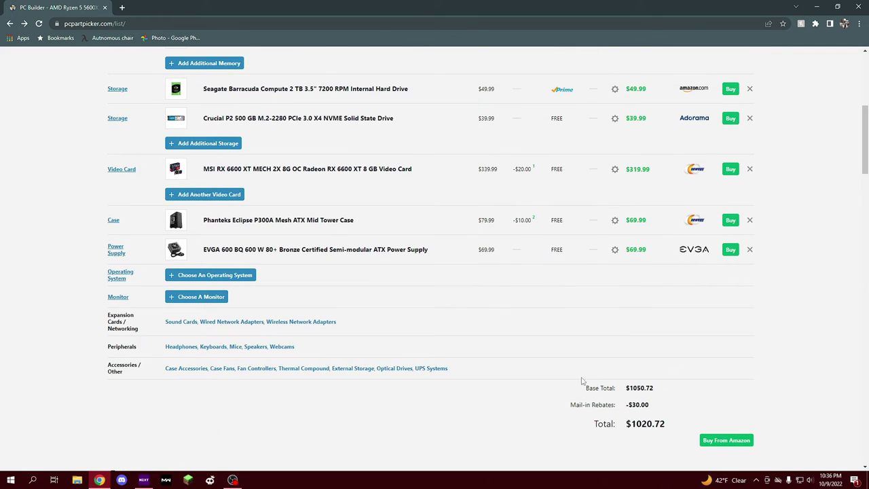
drag(668, 423, 600, 428)
click(672, 422)
drag(672, 422, 594, 433)
click(569, 426)
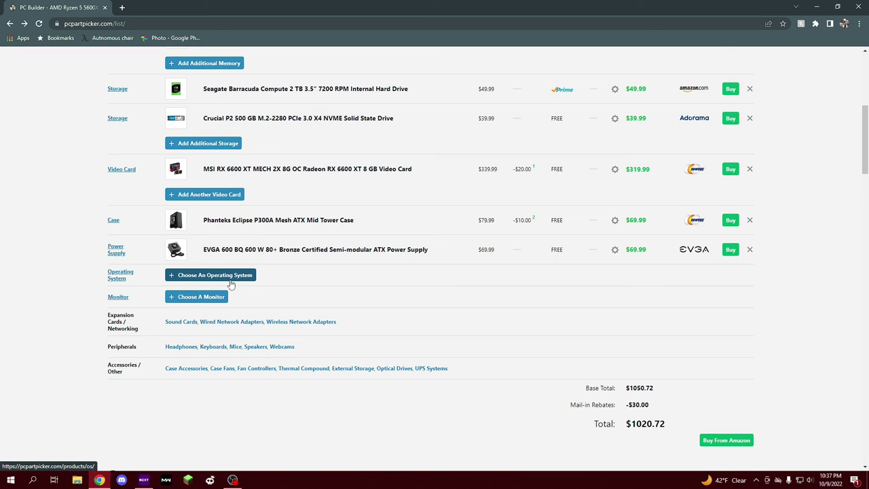
scroll(440, 317, up, 2)
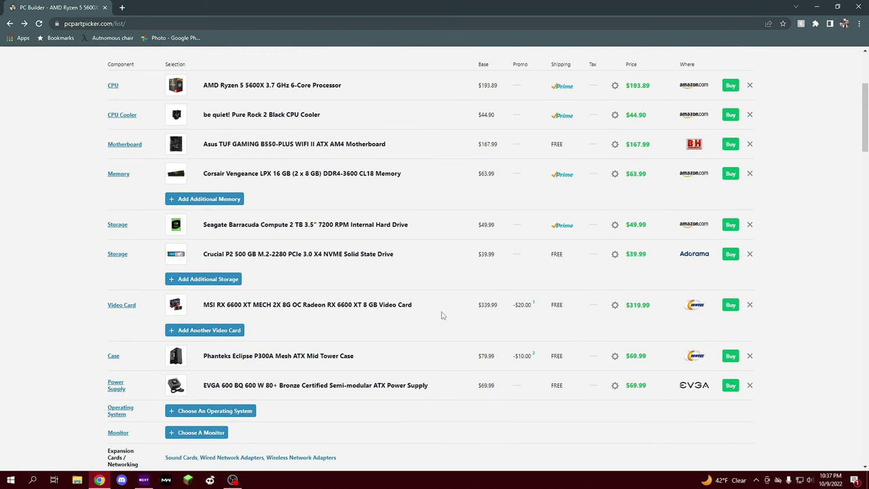
scroll(471, 328, up, 3)
scroll(403, 292, down, 3)
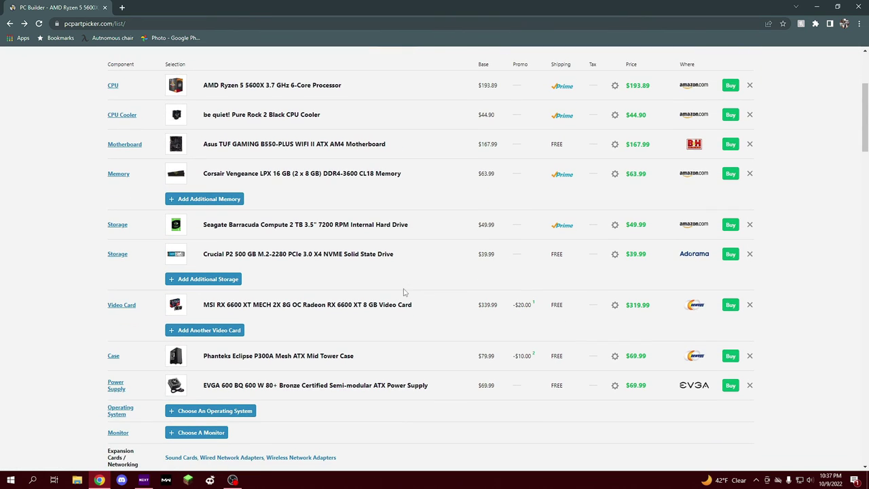